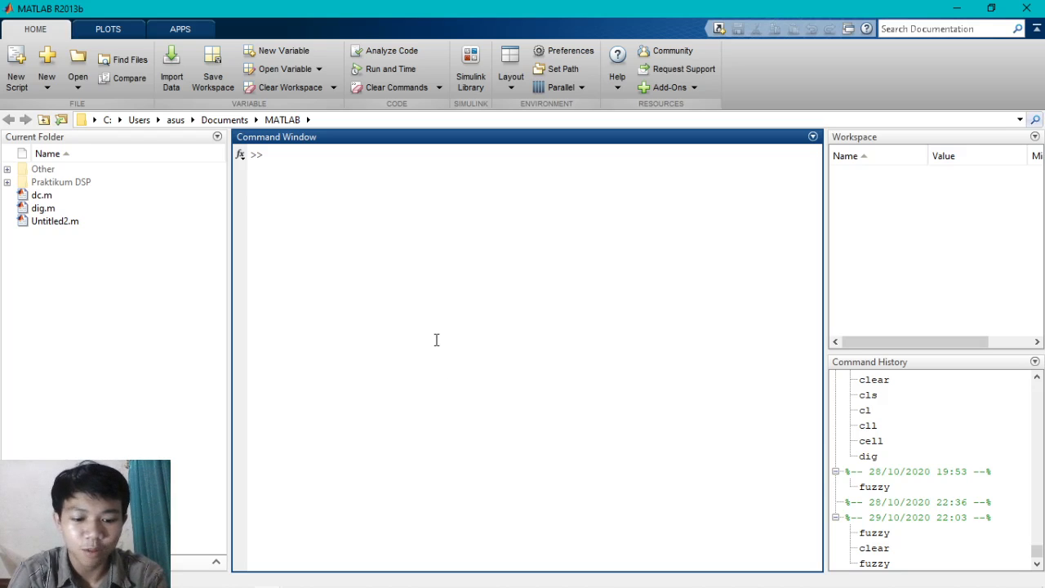
- Launch the FIS Editor with the fuzzy command and move its window clear of the middle of the screen
type("fuzzy")
key("Return")
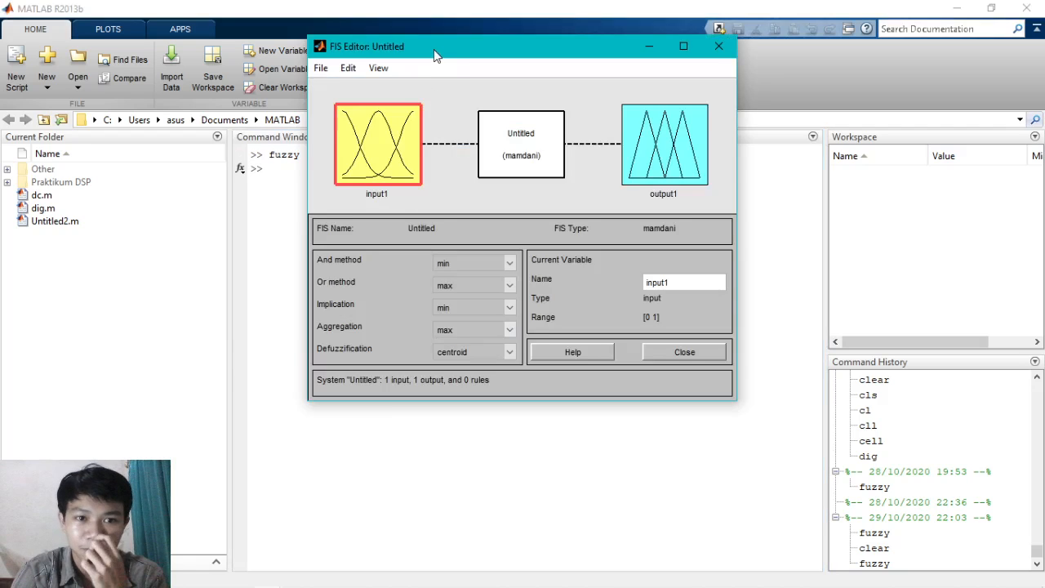
left_click_drag(433, 49, 325, 87)
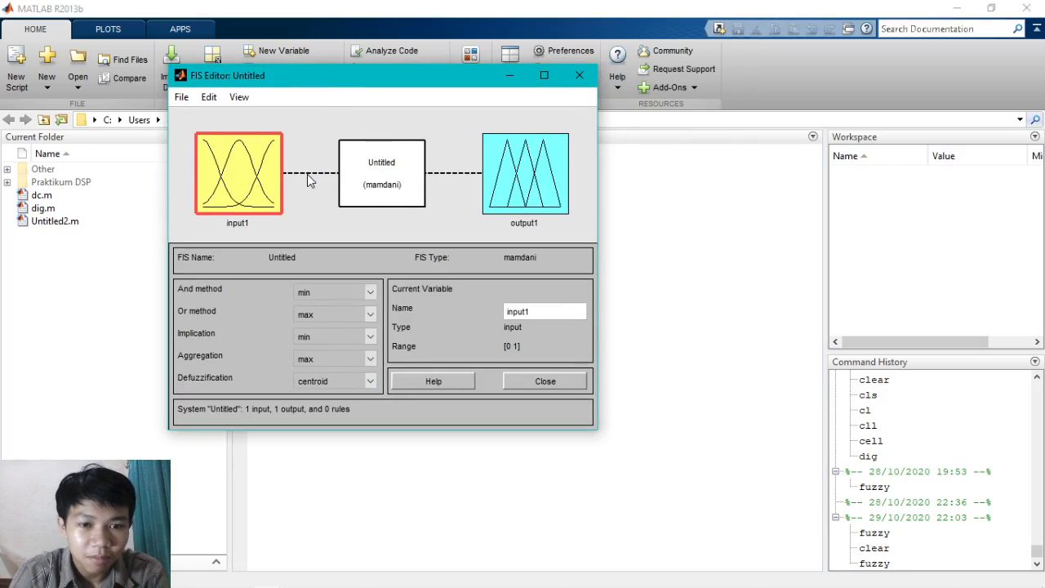
left_click(504, 186)
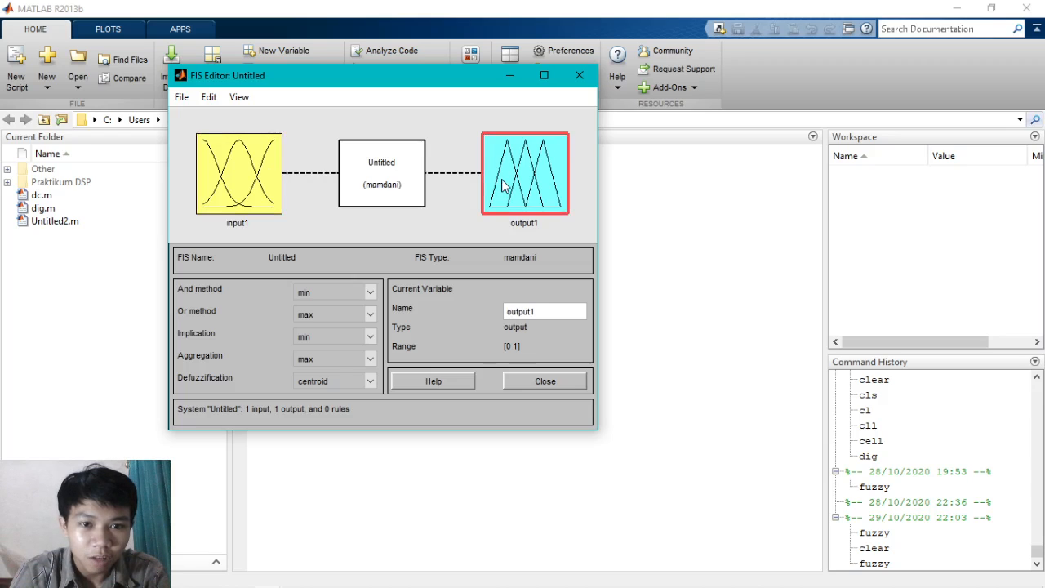
left_click(229, 203)
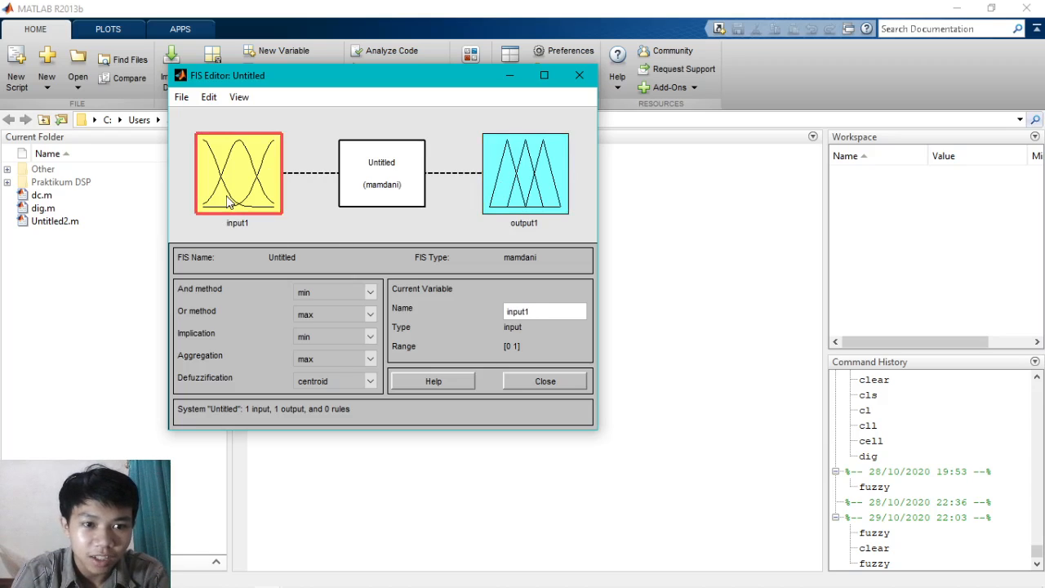
- Add a second input variable to the fuzzy inference system
left_click(208, 101)
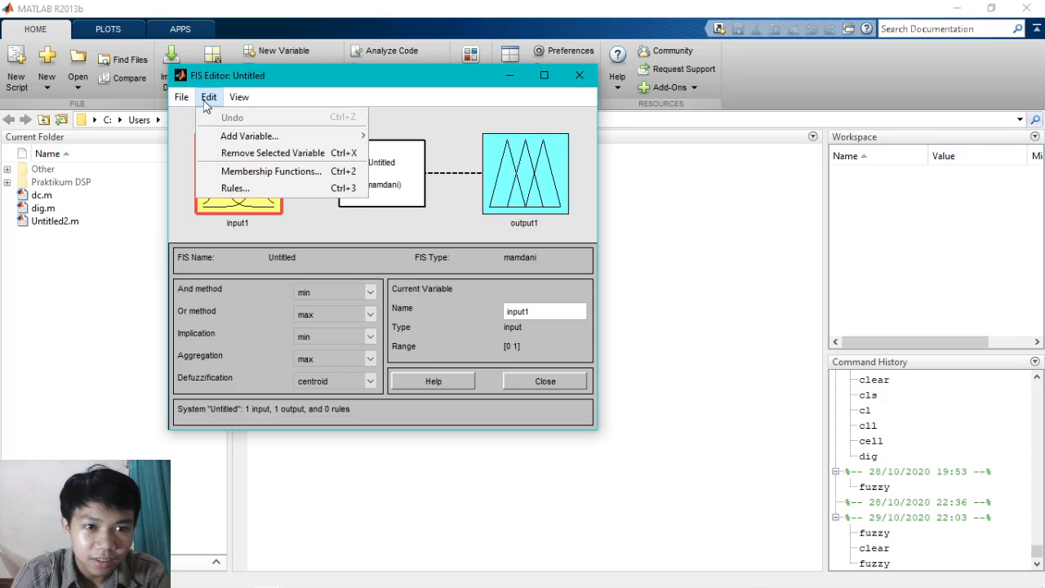
mouse_move(299, 142)
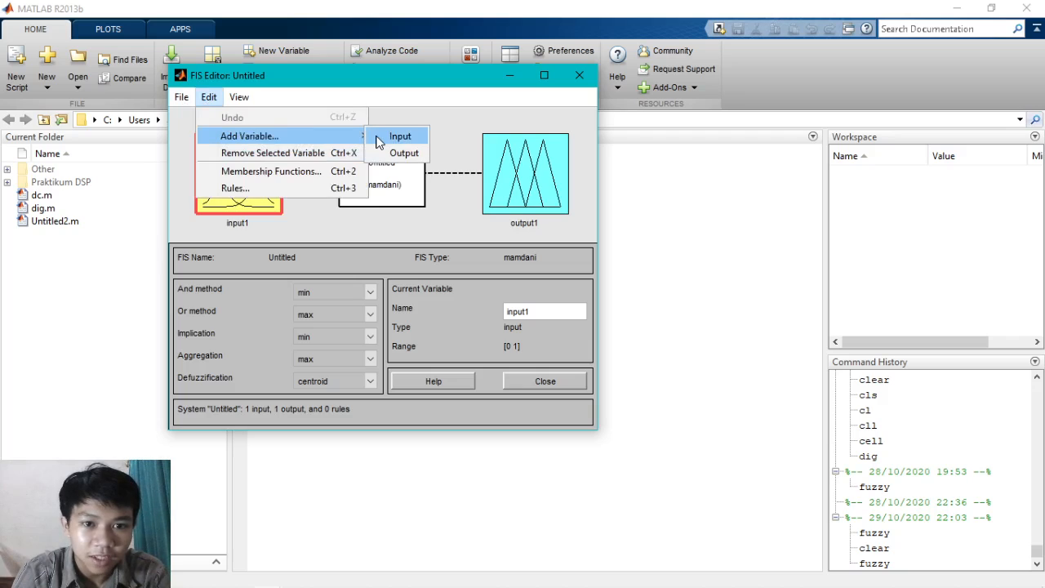
left_click(378, 143)
left_click(259, 141)
left_click(253, 208)
- Rename the first input variable as suhu_ruangan
left_click(247, 151)
double_click(527, 314)
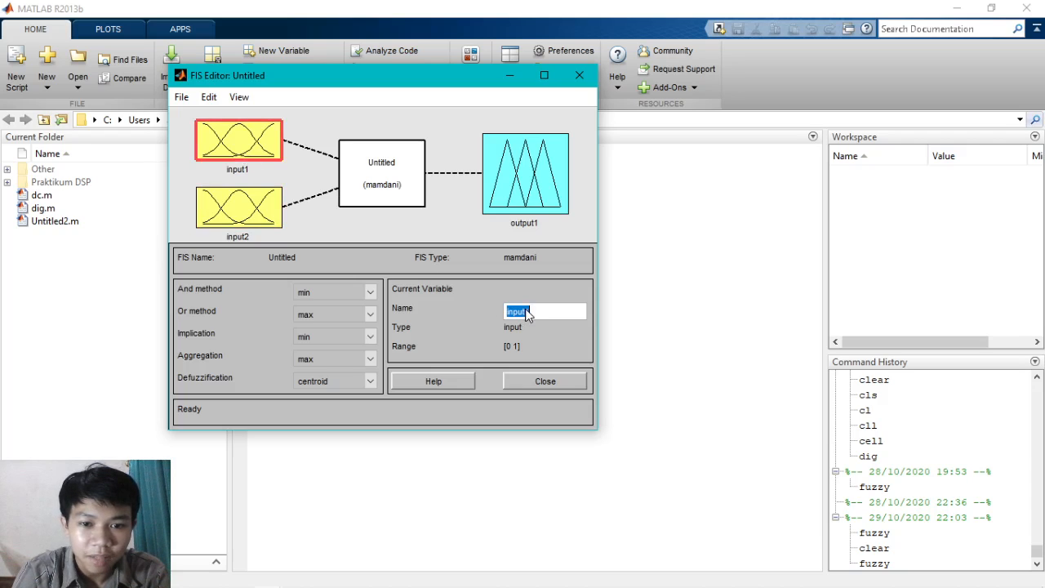
type("su")
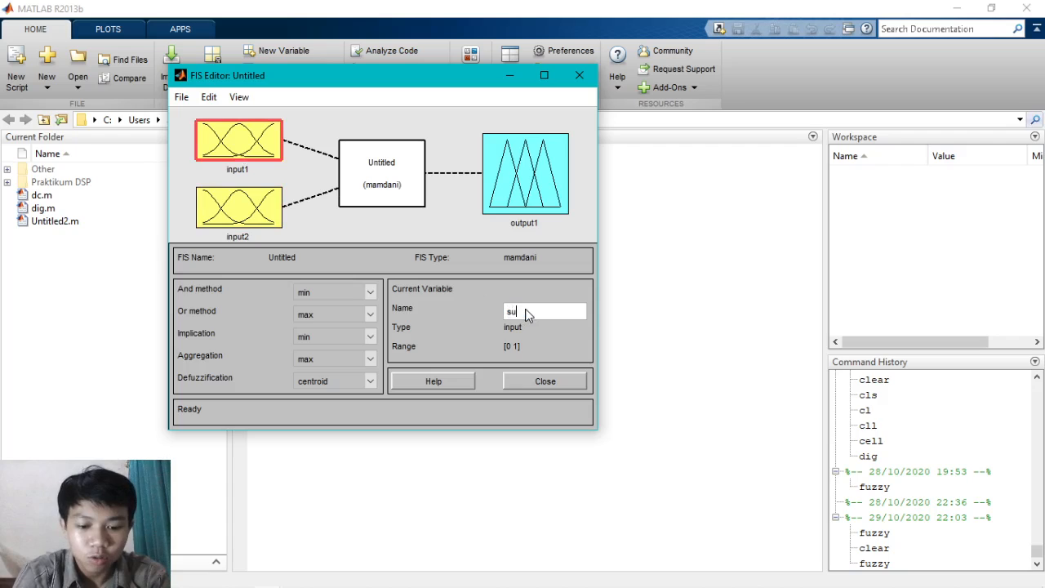
type("hu_ruangan")
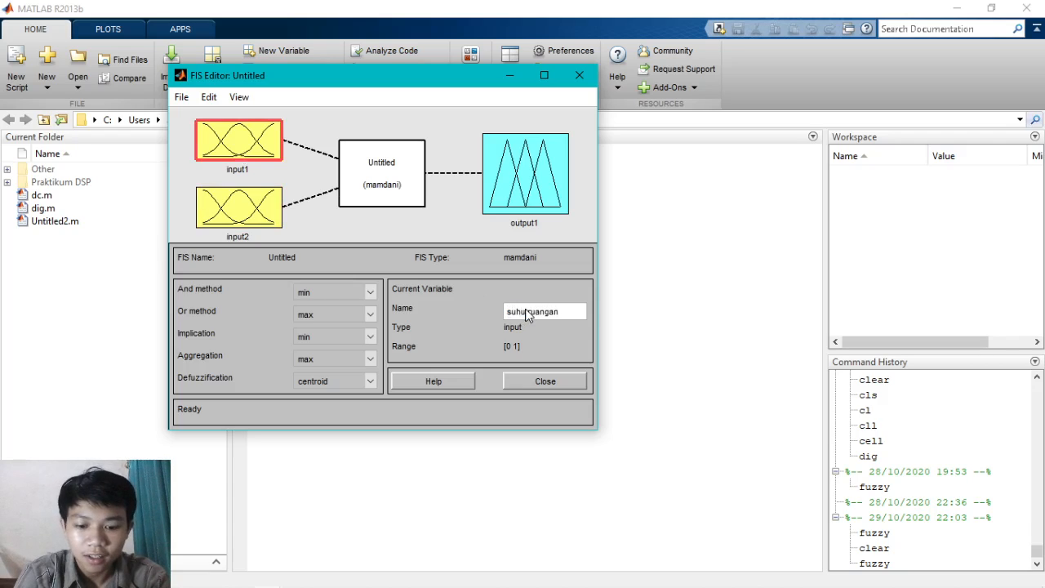
key("Return")
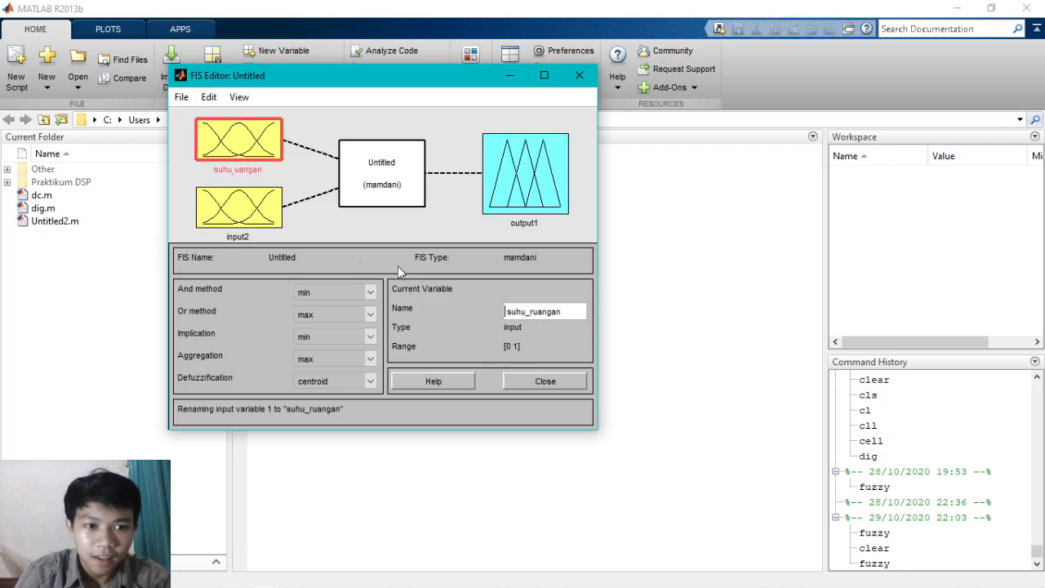
- Rename the second input variable as jumlah_orang
left_click(260, 214)
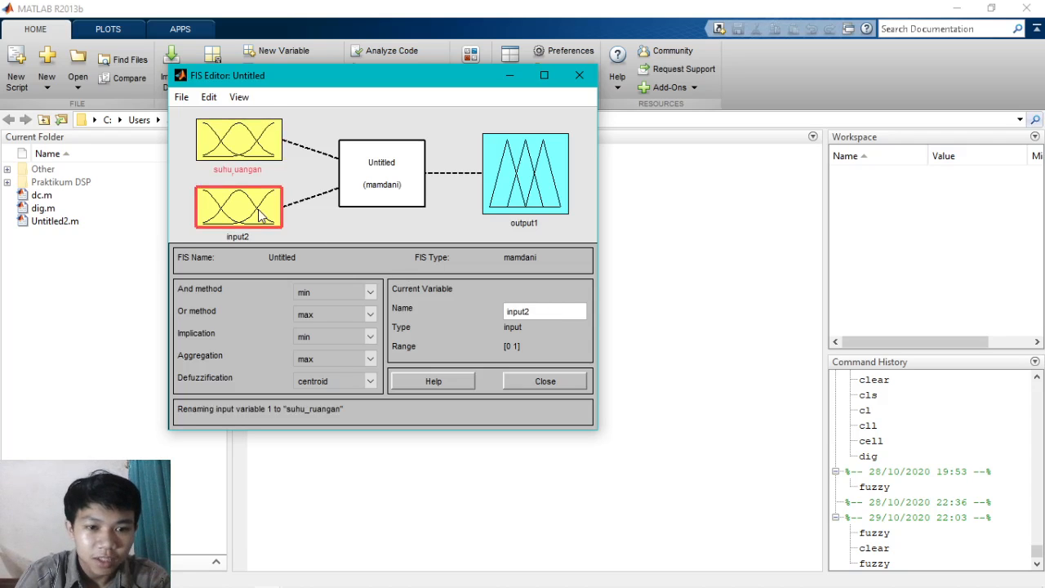
left_click(525, 315)
type("jumlah orang")
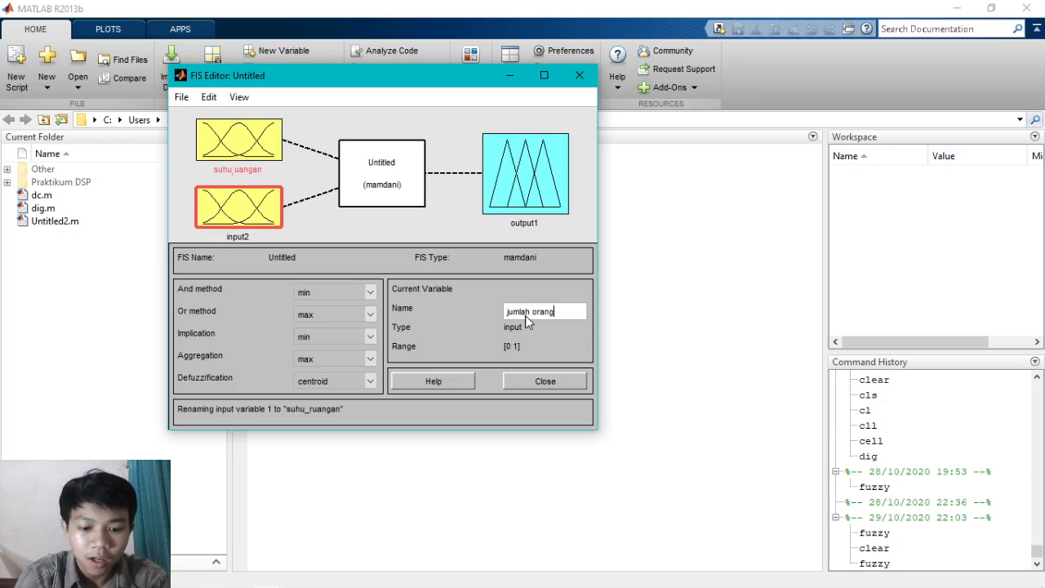
key("Return")
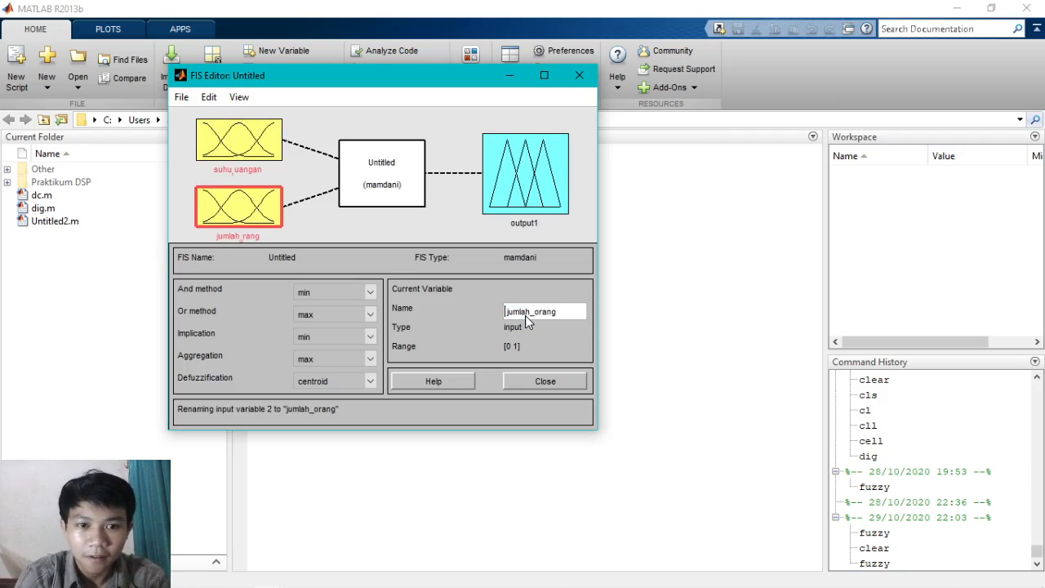
- Rename the output variable as suhu_ac
left_click(535, 193)
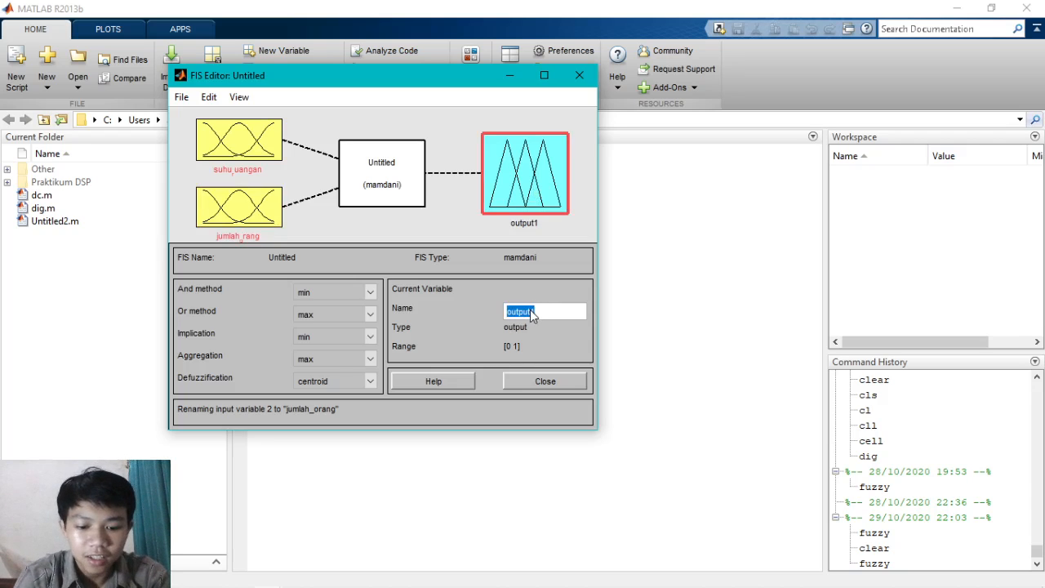
left_click(531, 310)
type("suhu ac")
key("Return")
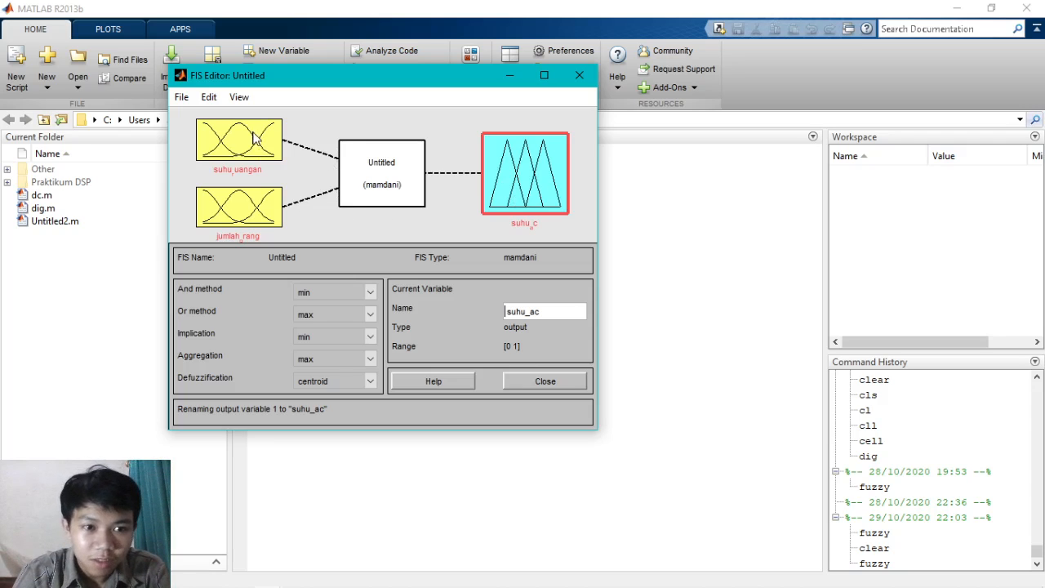
- Open the Membership Function Editor and arrange it side by side with the FIS Editor
left_click(211, 99)
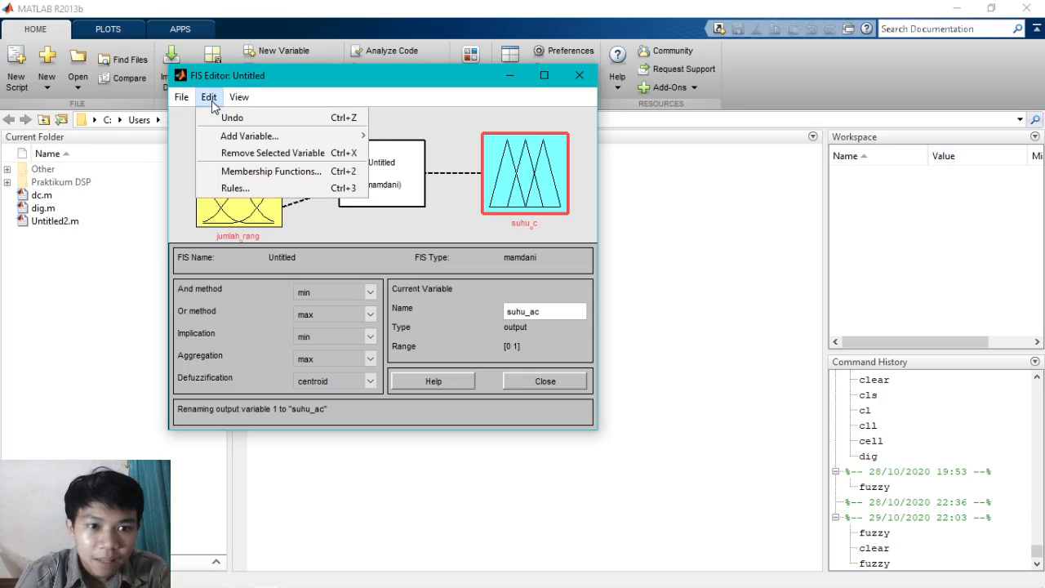
left_click(304, 174)
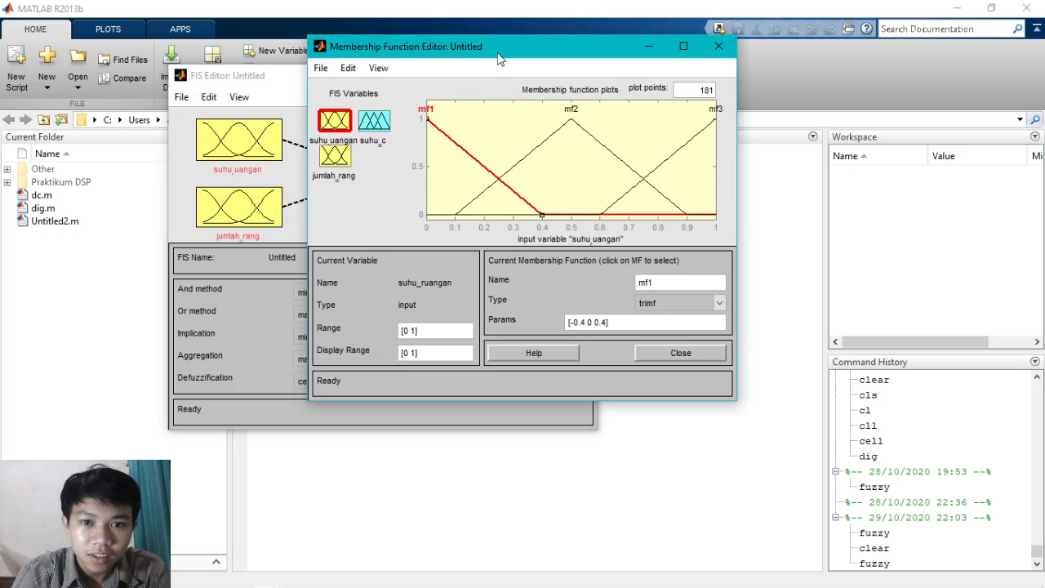
left_click_drag(499, 59, 691, 82)
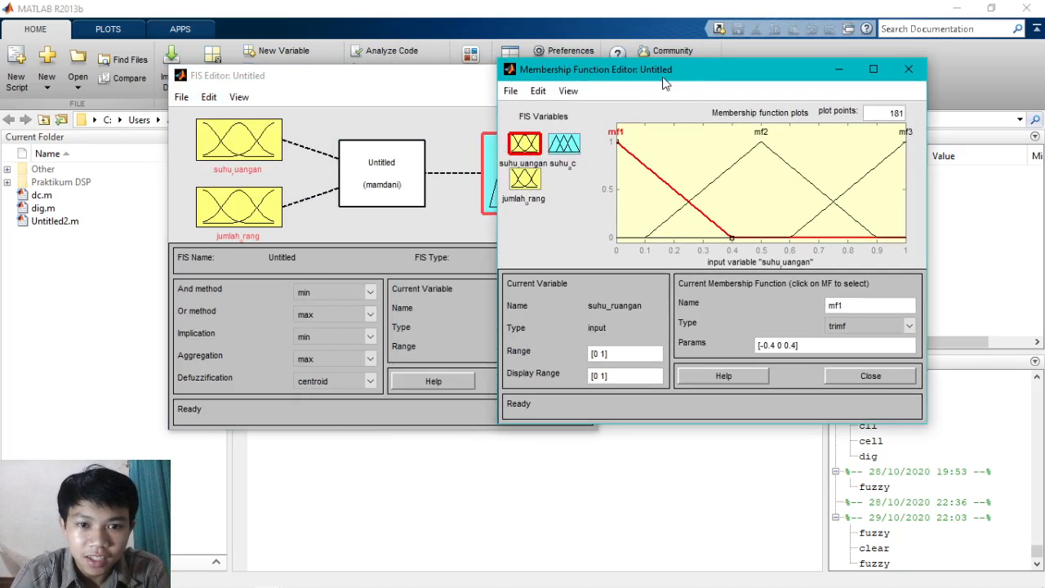
left_click_drag(439, 82, 336, 70)
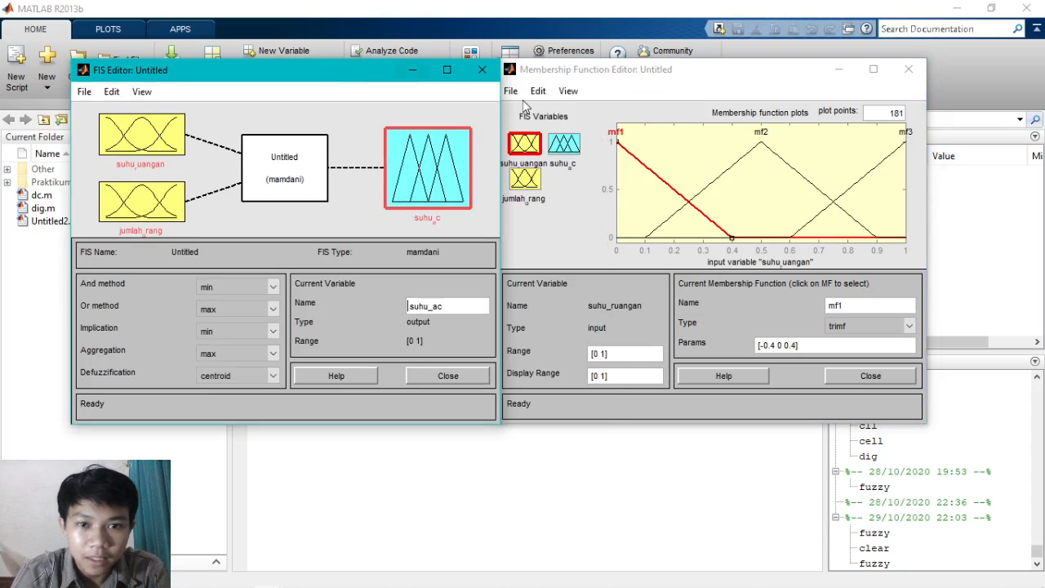
left_click_drag(622, 69, 630, 70)
- Set the range of the suhu_ruangan input variable to [15 40]
left_click(606, 355)
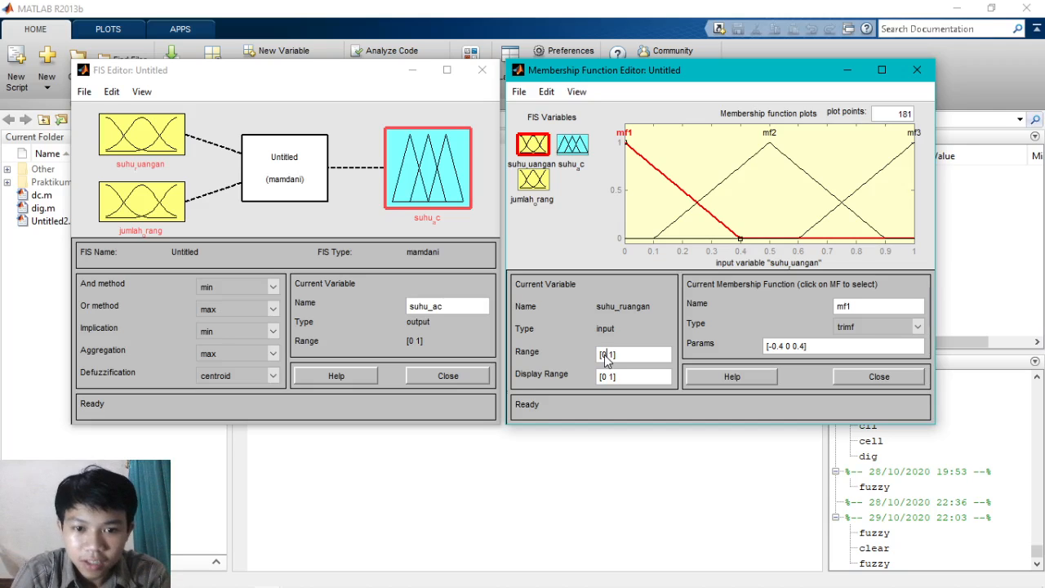
key("BackSpace")
key("BackSpace")
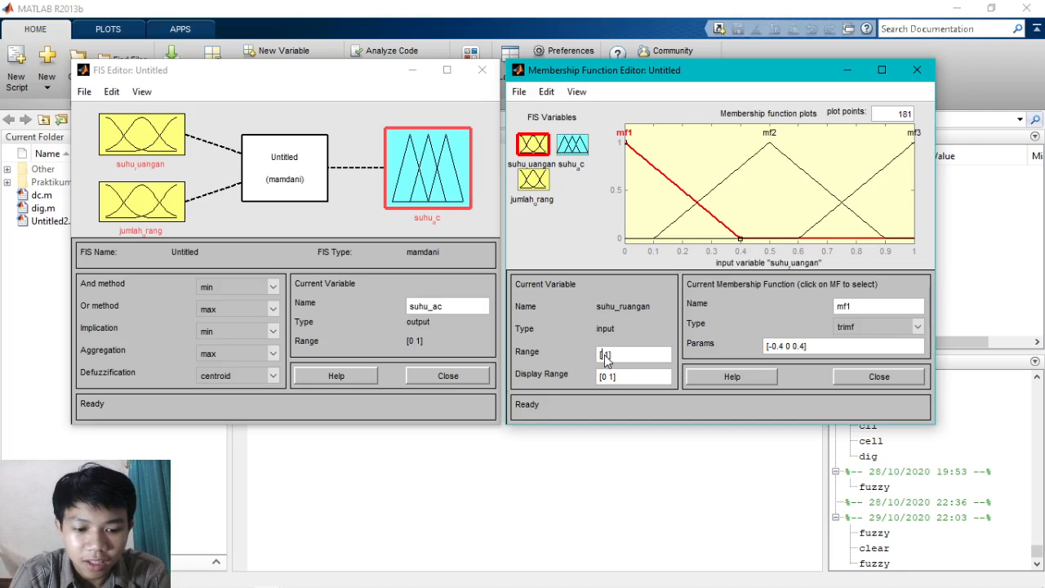
type("15")
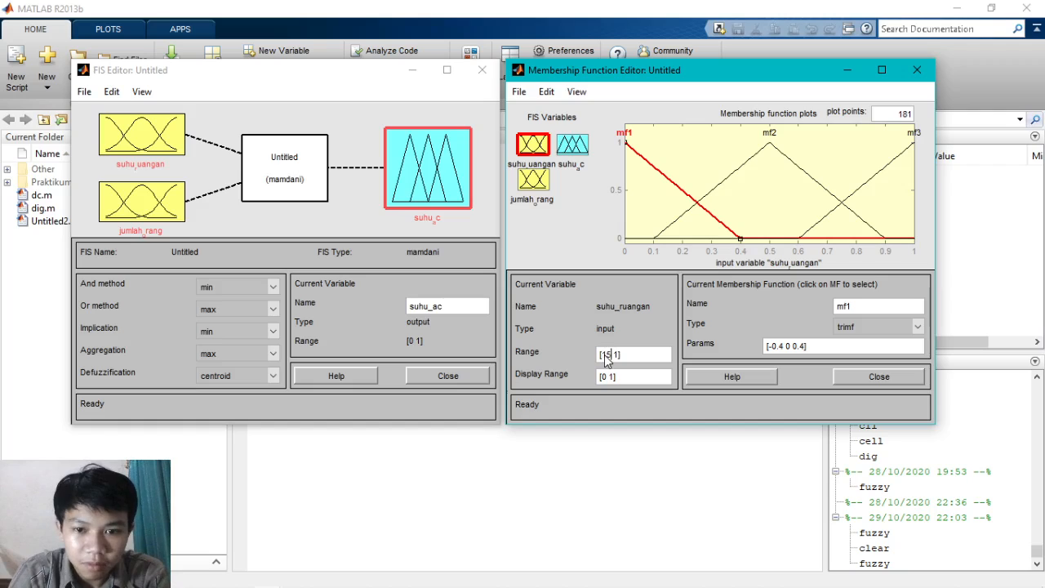
key("Delete")
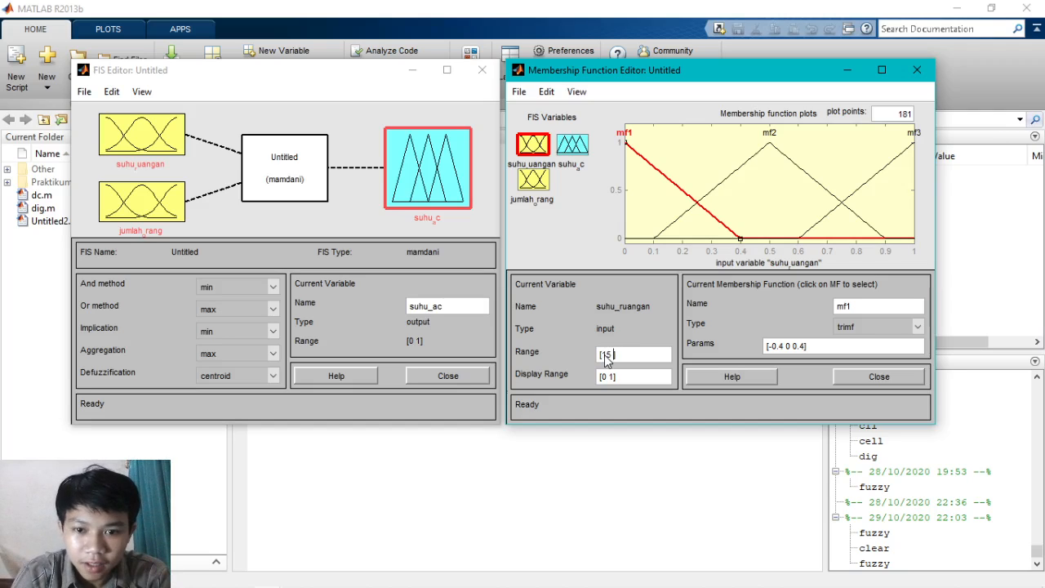
type("40")
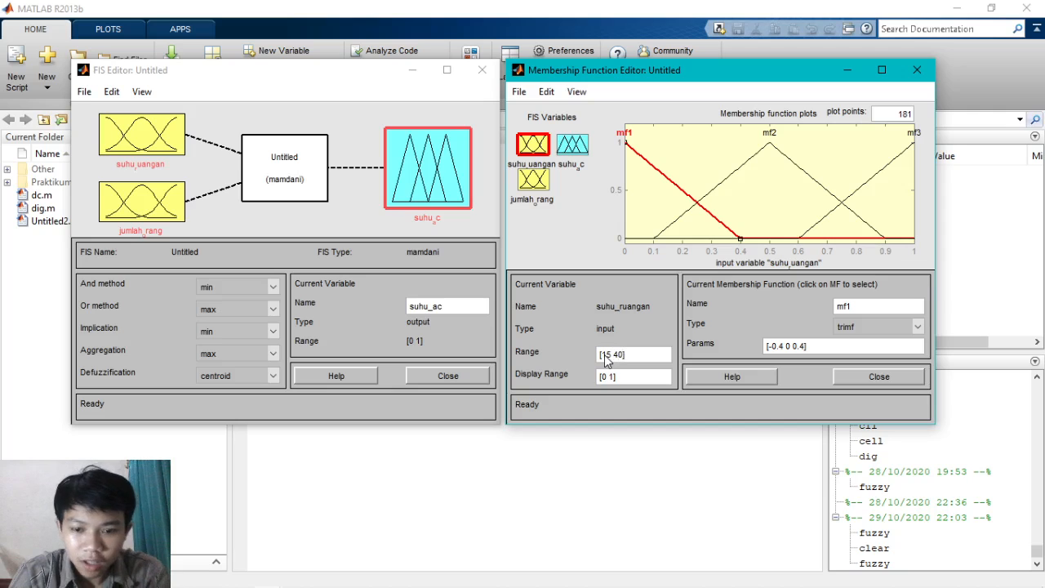
left_click(620, 379)
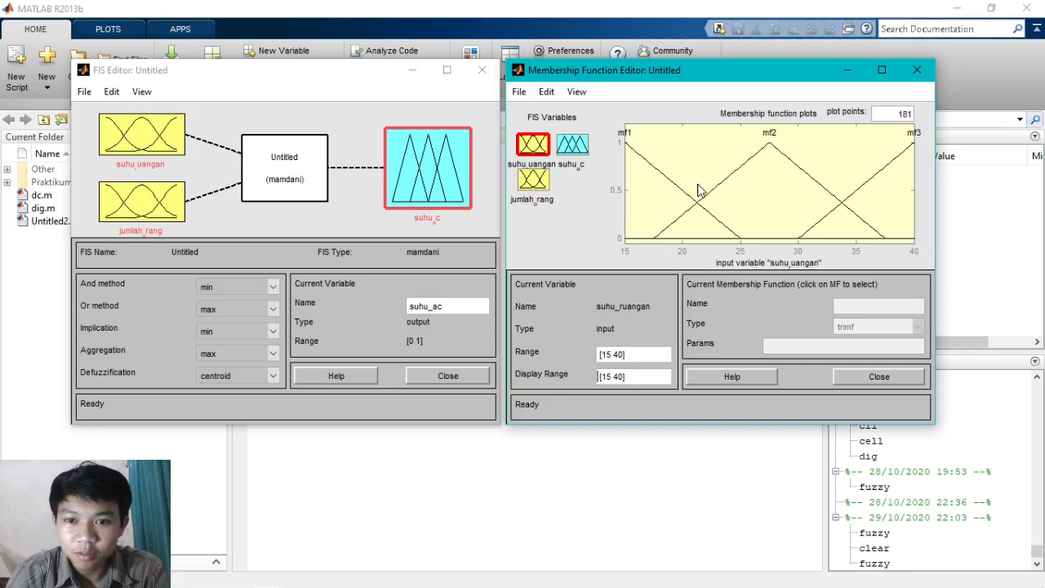
- Rename the middle membership function of suhu_ruangan, mf2, as sedang
left_click(733, 184)
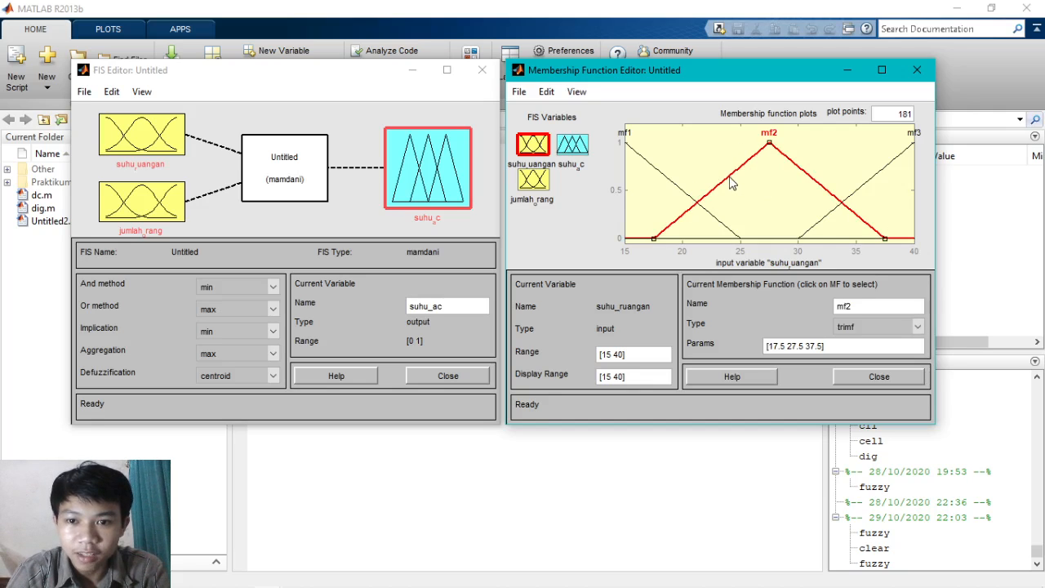
double_click(858, 310)
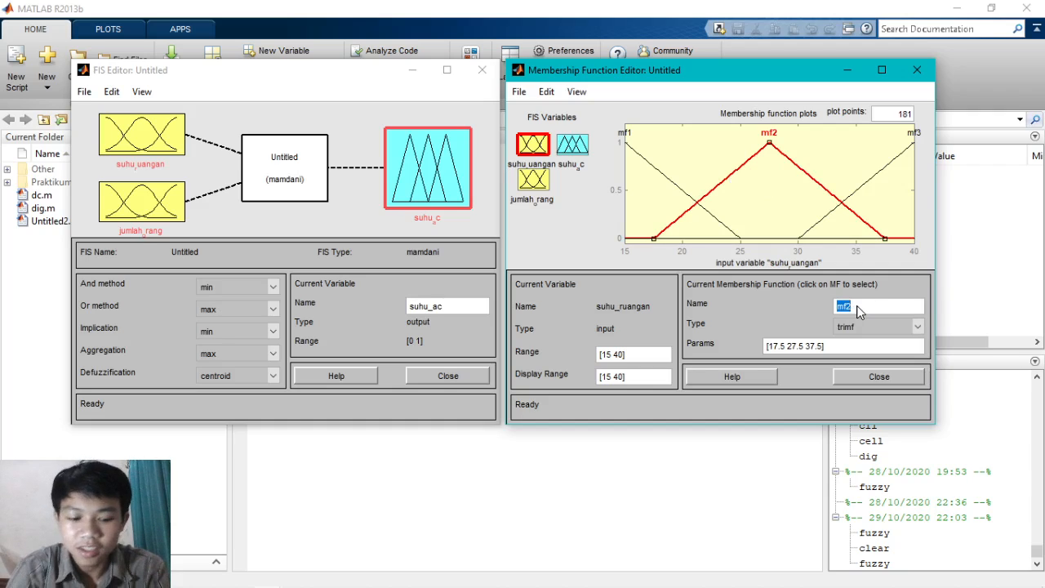
type("sedang")
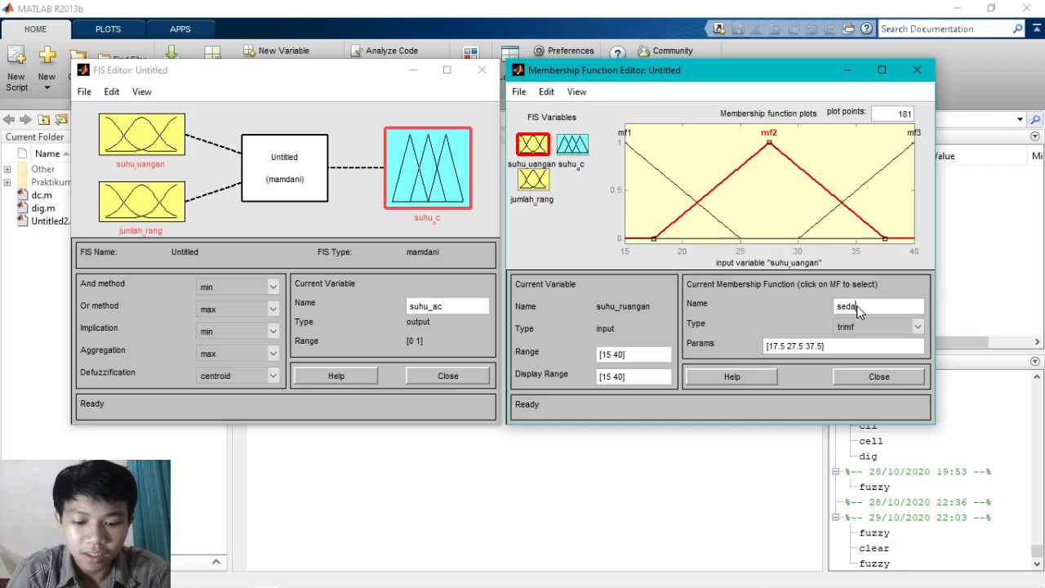
- Rename membership function mf1 of suhu_ruangan as dingin and change its type to trapmf
left_click(645, 165)
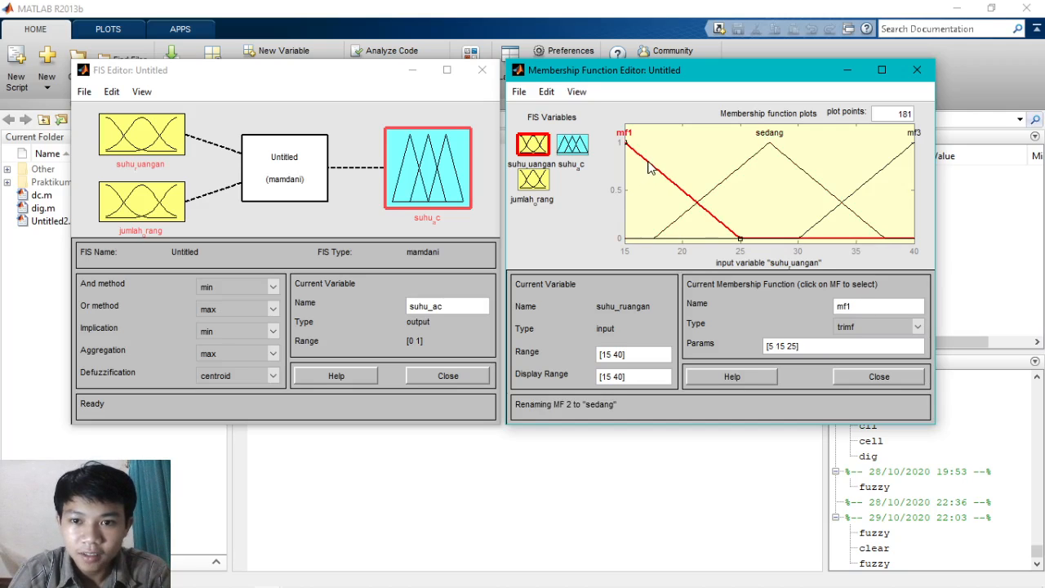
double_click(850, 305)
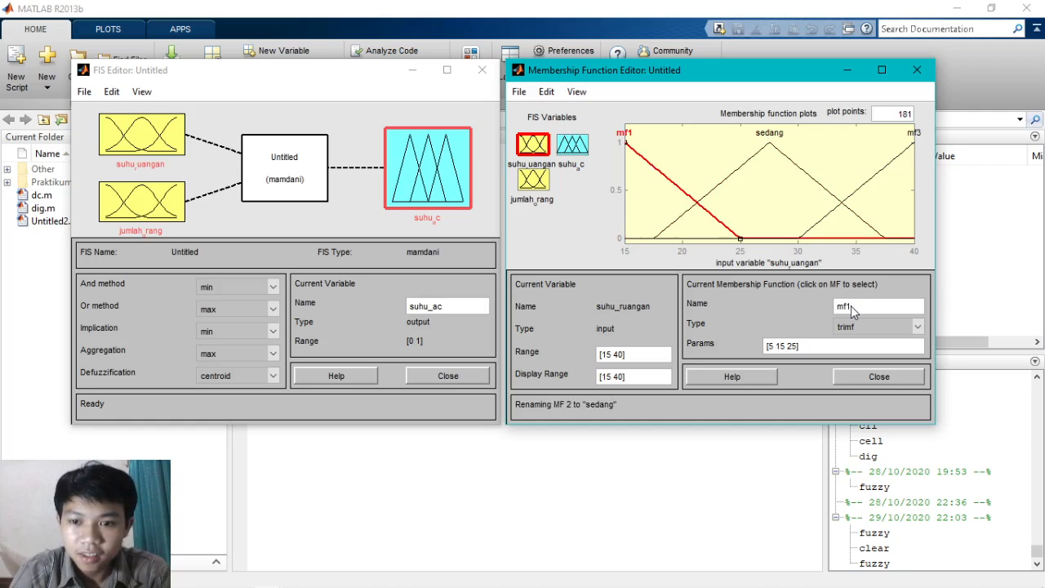
type("dingin")
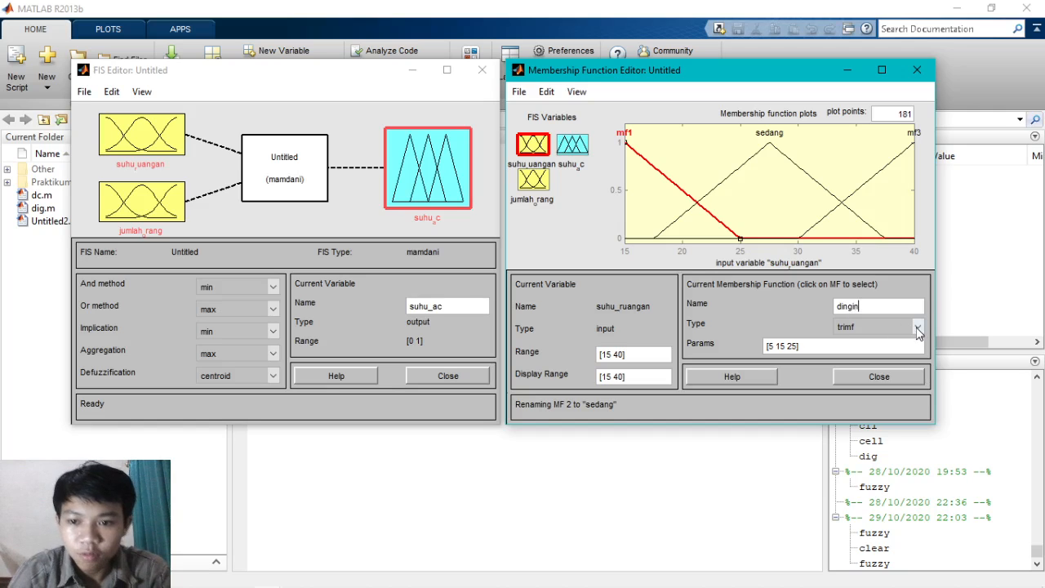
left_click(918, 328)
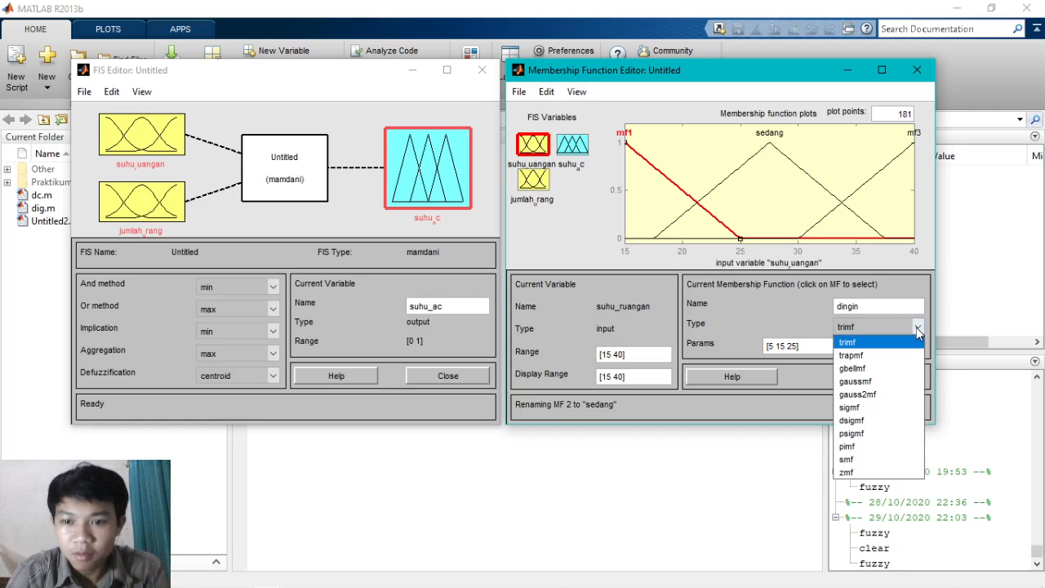
left_click(879, 356)
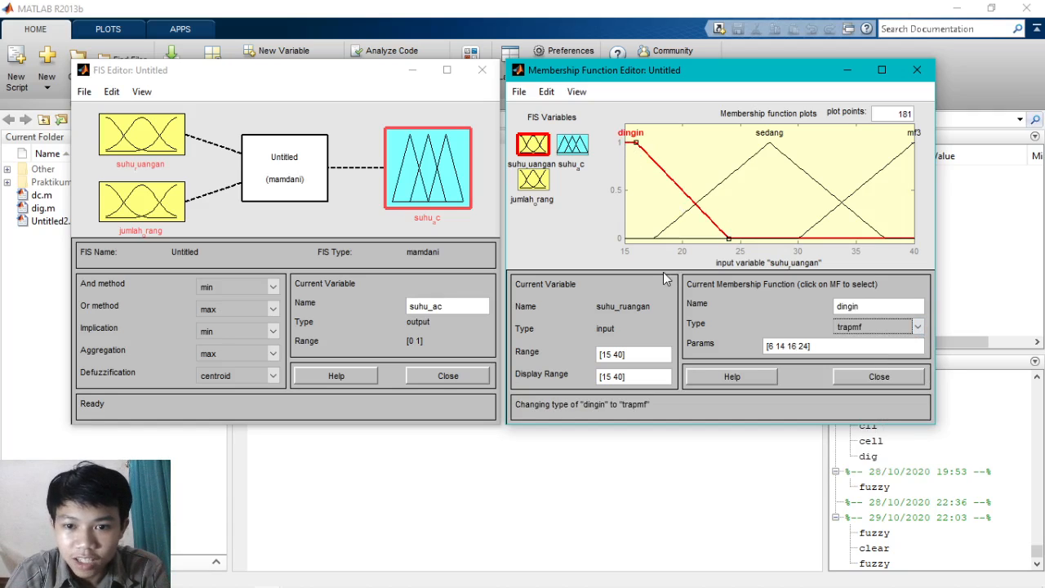
- Set the parameters of the dingin membership function to [6 14 20 24]
left_click(792, 348)
key("BackSpace")
key("BackSpace")
type("20")
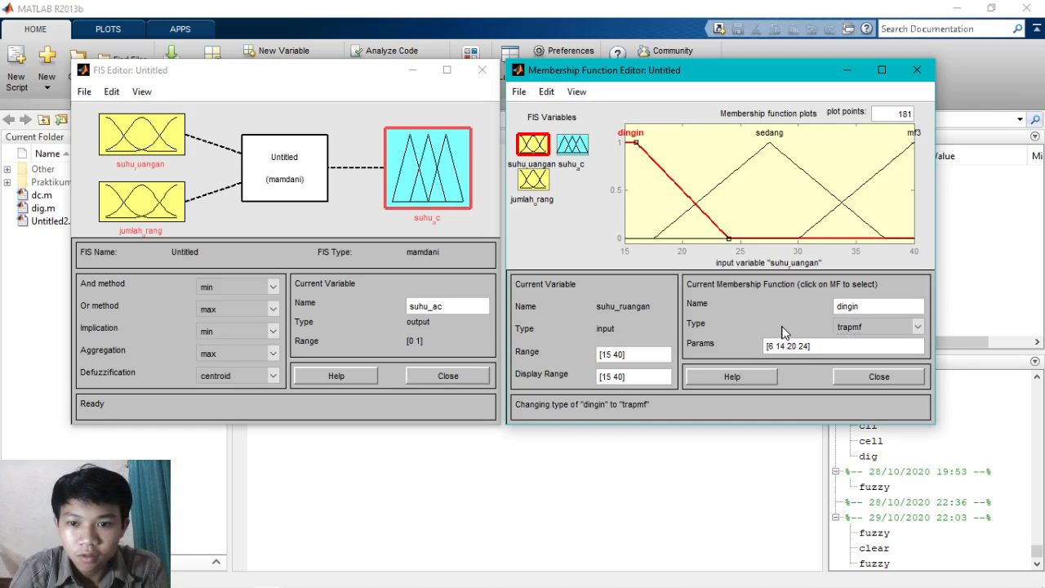
key("Return")
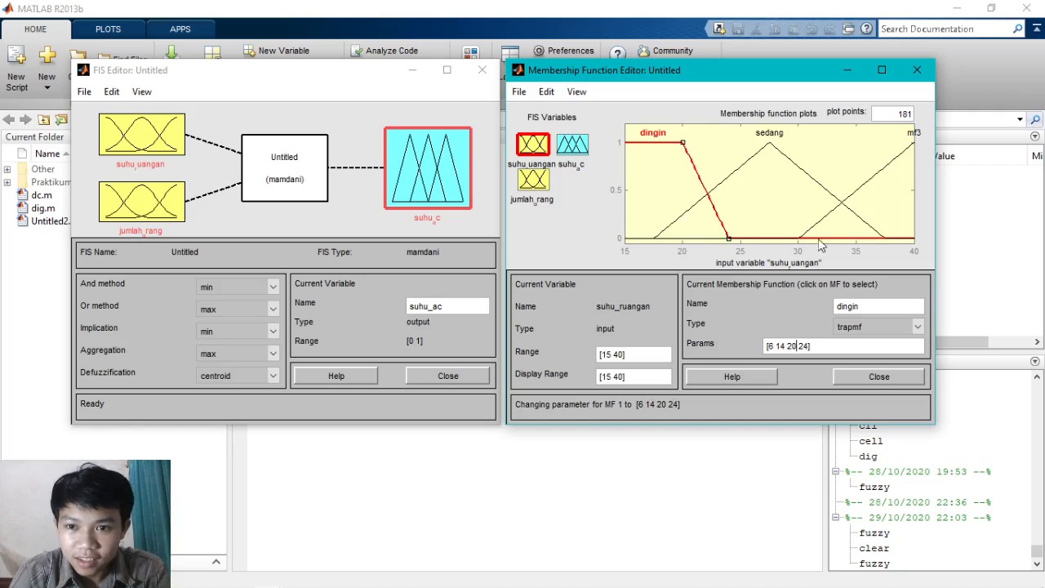
- Rename membership function mf3 of suhu_ruangan as panas and change its type to trapmf
left_click(869, 181)
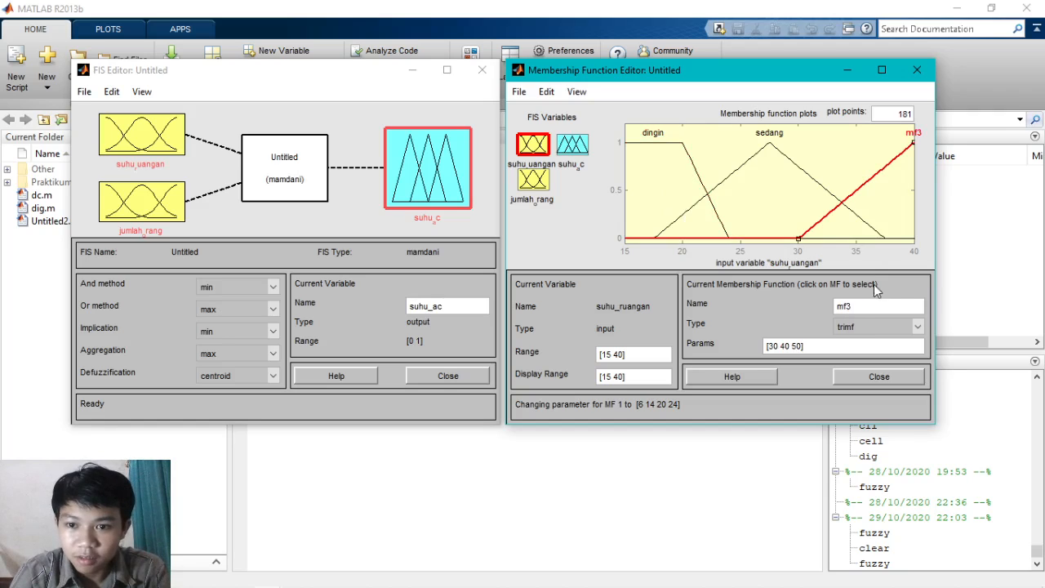
double_click(858, 310)
type("panas")
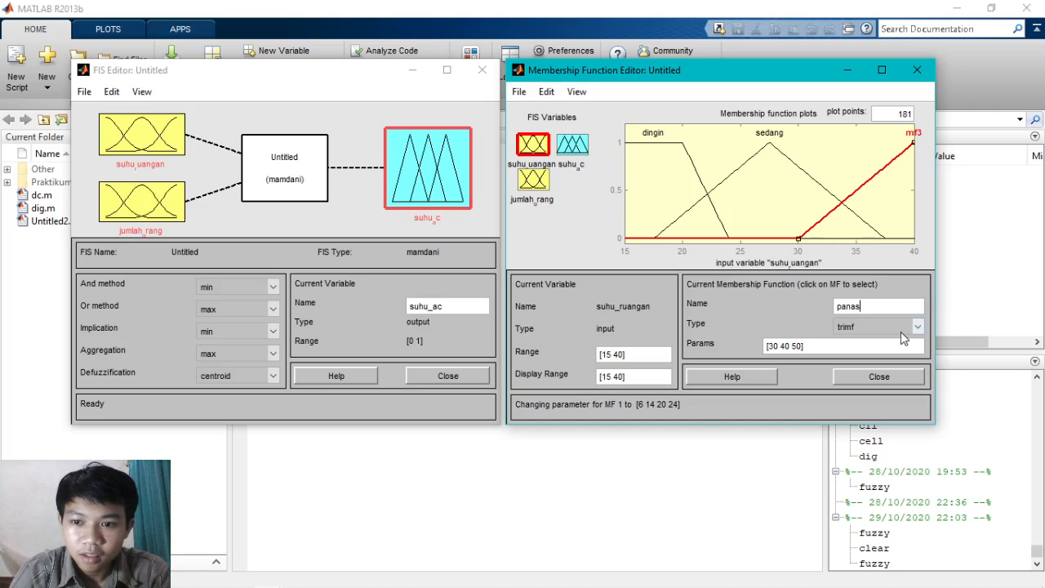
left_click(915, 328)
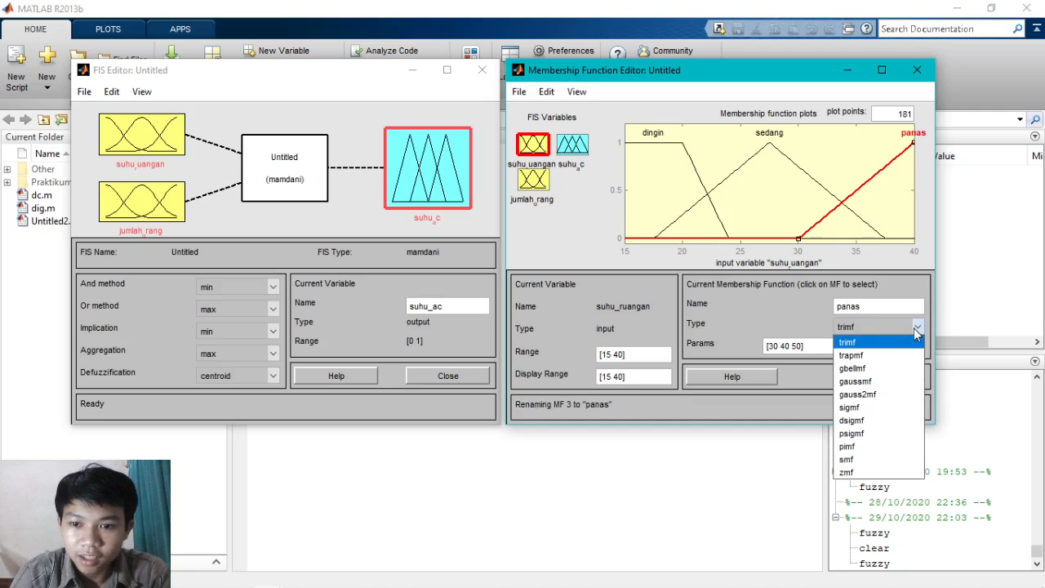
left_click(882, 357)
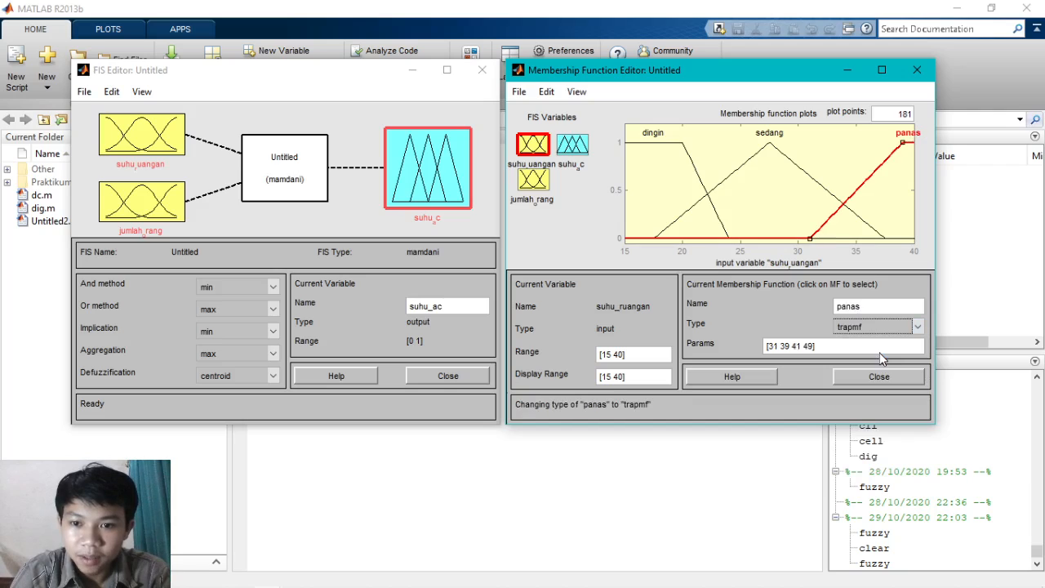
- Set the parameters of the panas membership function to [31 39 48 49]
double_click(797, 347)
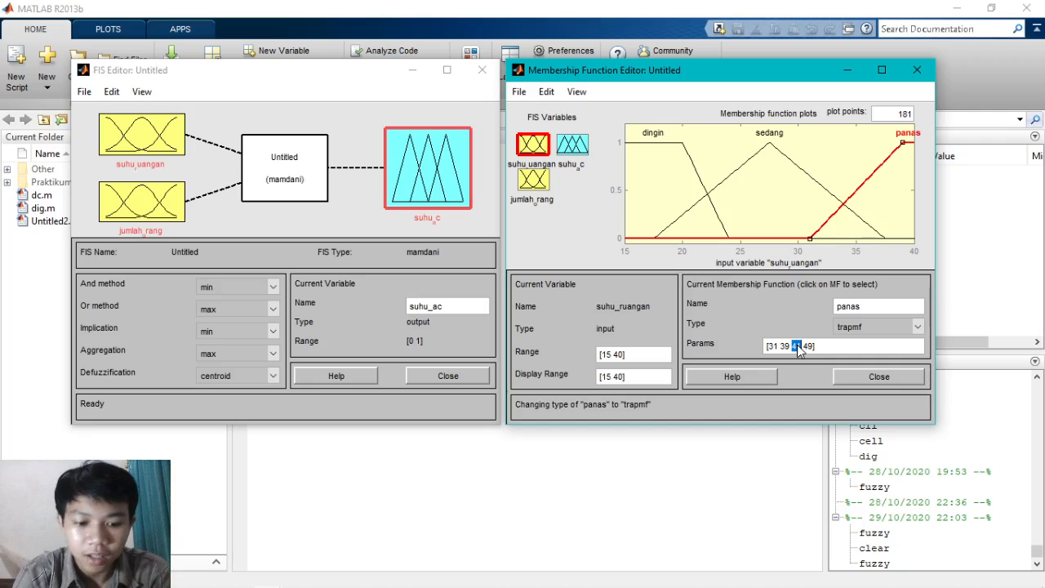
key("Return")
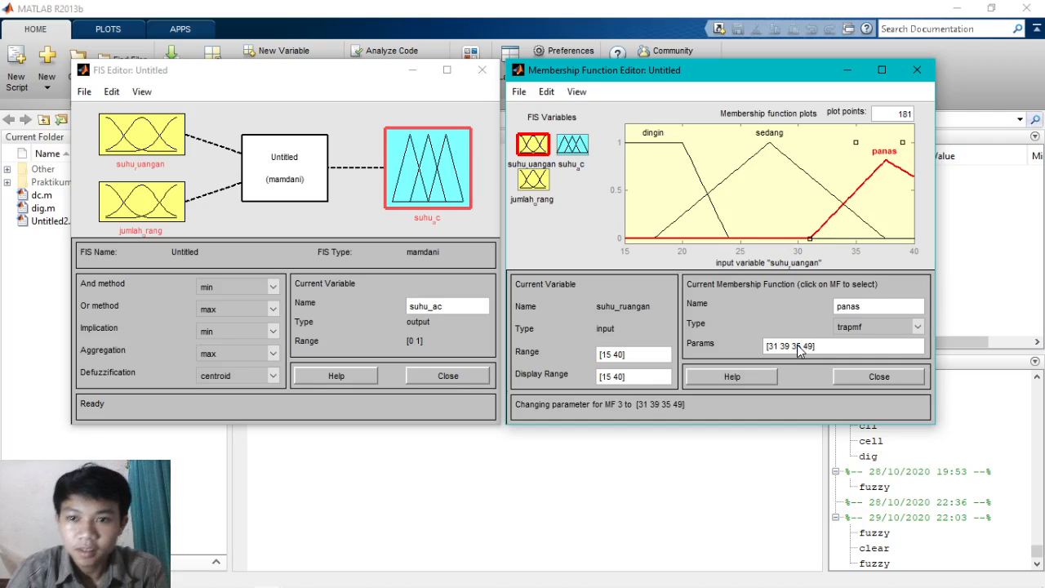
key("BackSpace")
key("BackSpace")
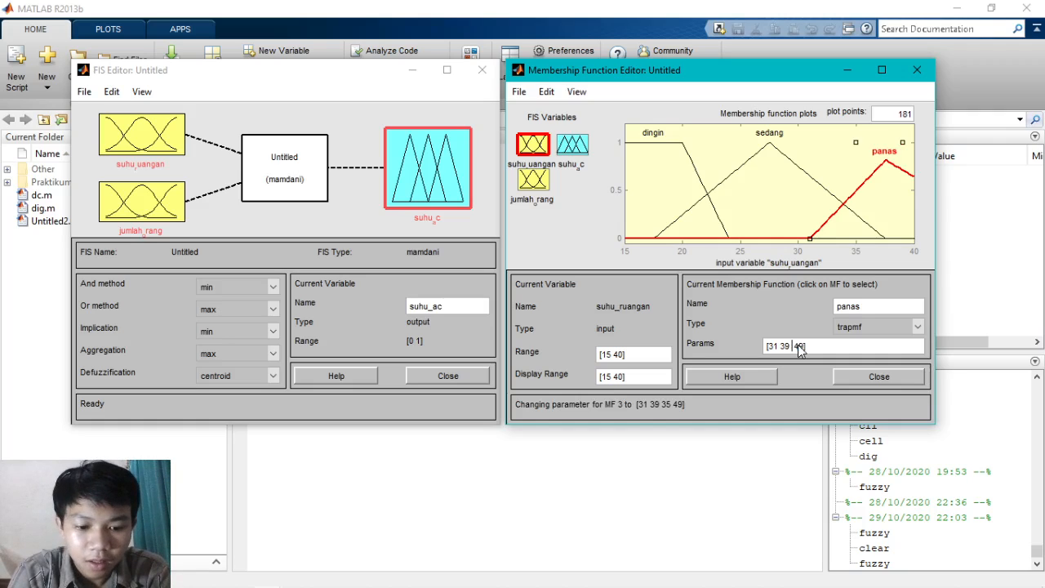
type("4")
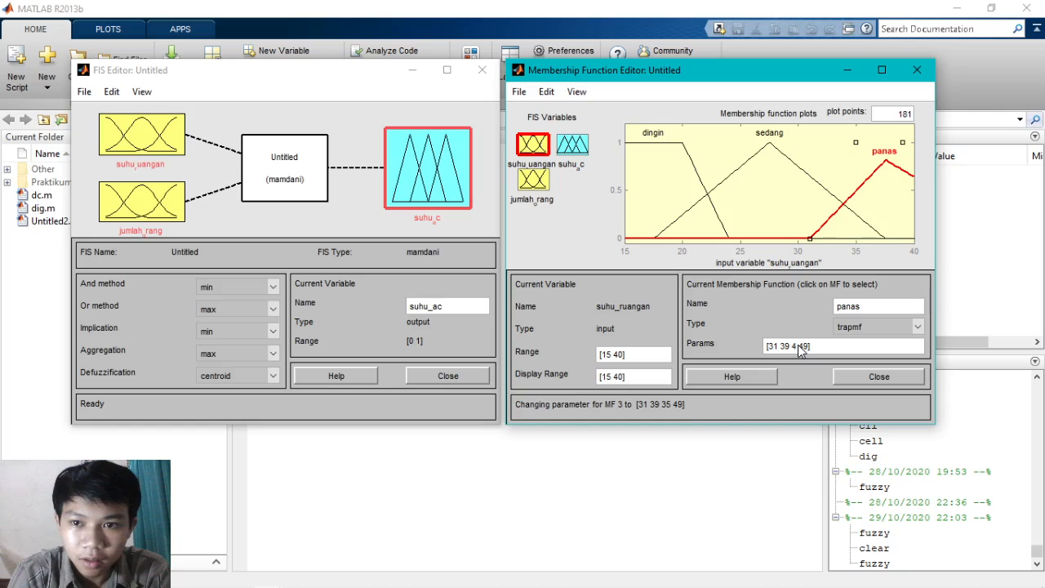
type("8")
key("Return")
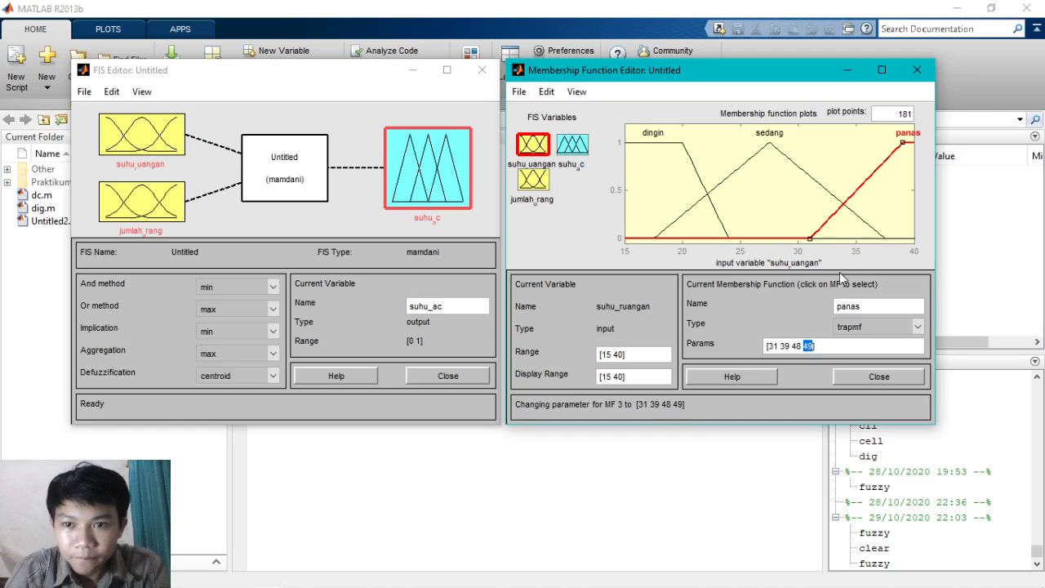
left_click(899, 171)
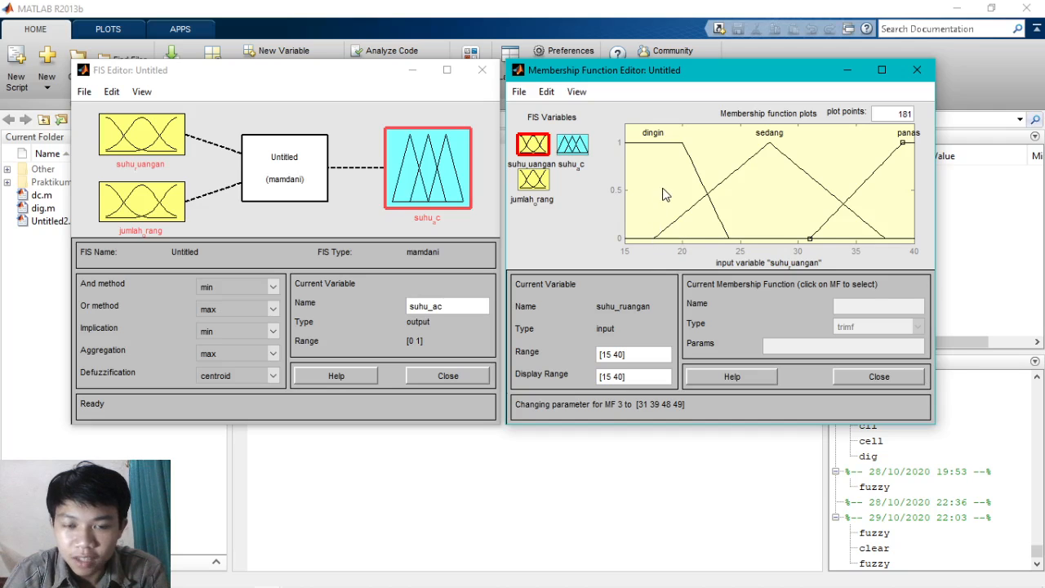
- Add a rule to the Untitled system: if suhu_ruangan is dingin and jumlah_orang is mf1, then suhu_ac is mf1
left_click(534, 179)
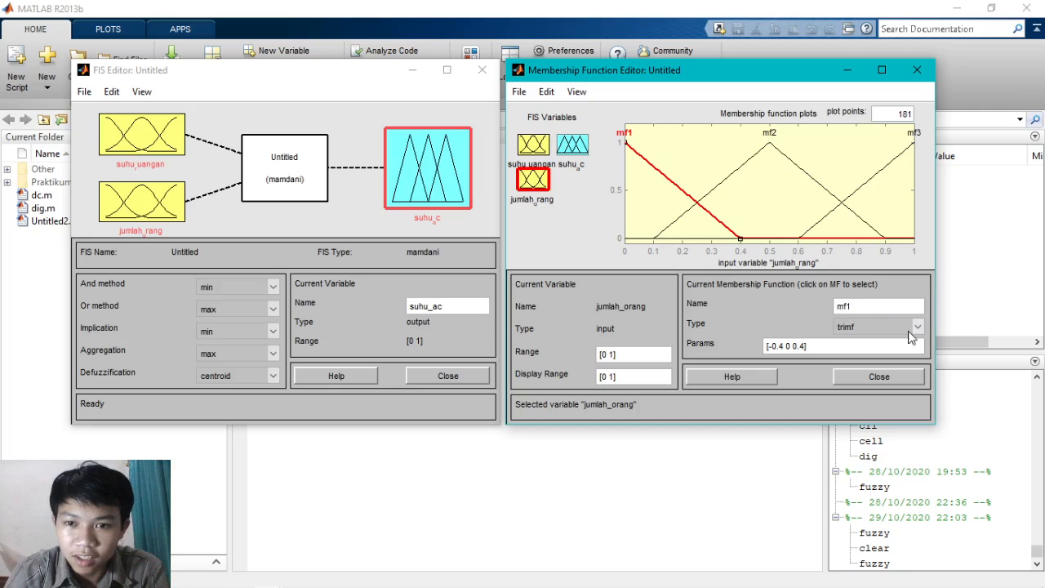
left_click(571, 144)
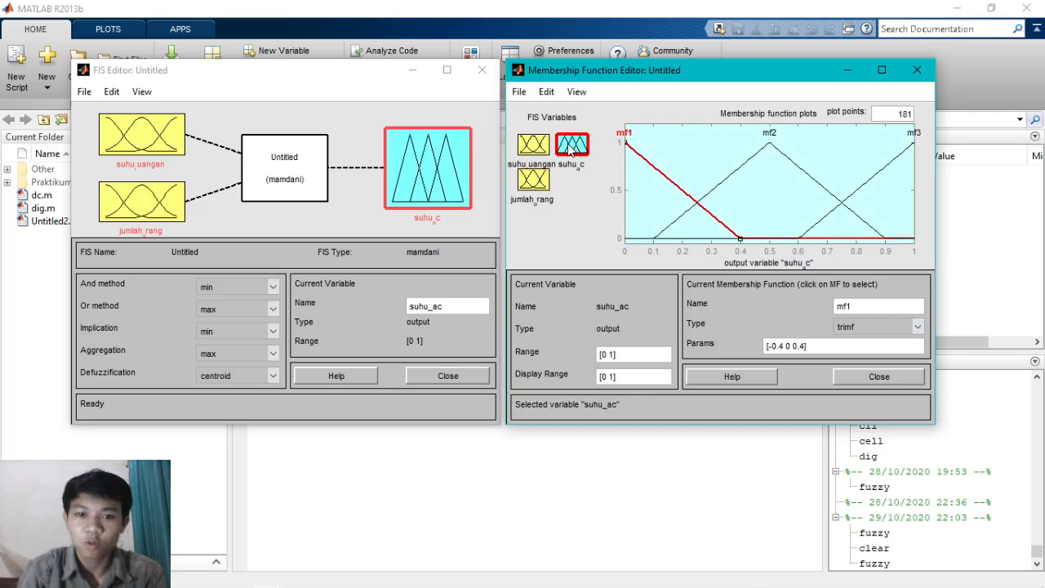
left_click(545, 94)
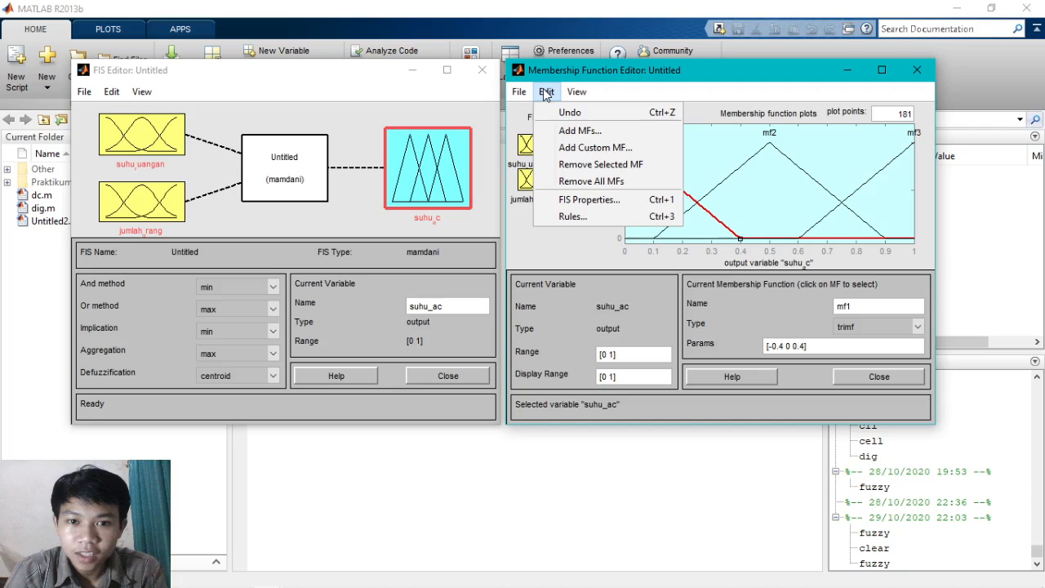
left_click(604, 216)
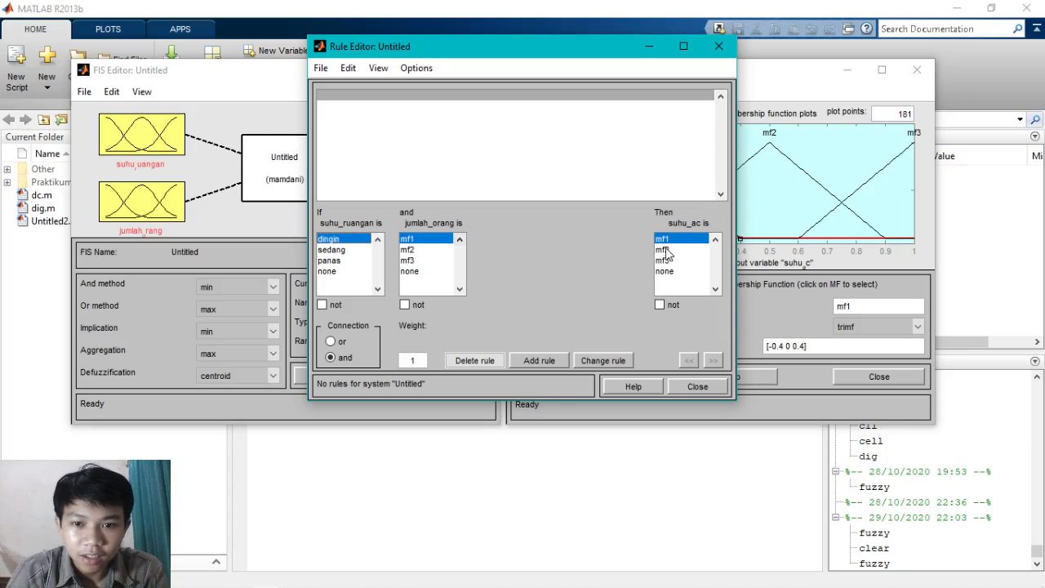
left_click(545, 360)
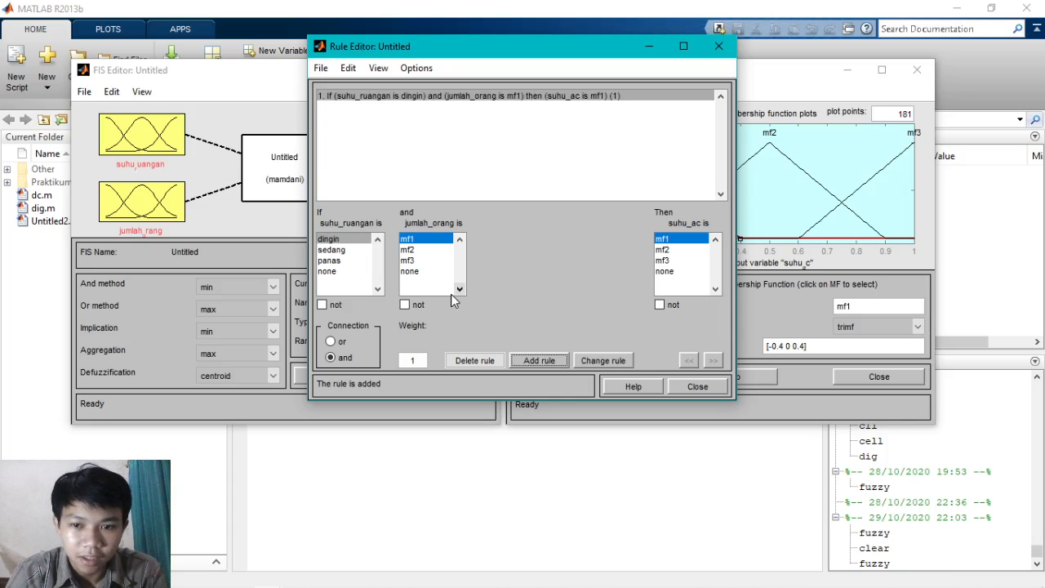
- Switch to the fuzzy AC2 FIS Editor, minimize the Untitled Rule Editor and Membership Function Editor, and place the fuzzy AC2 window over the Untitled FIS Editor
mouse_move(343, 586)
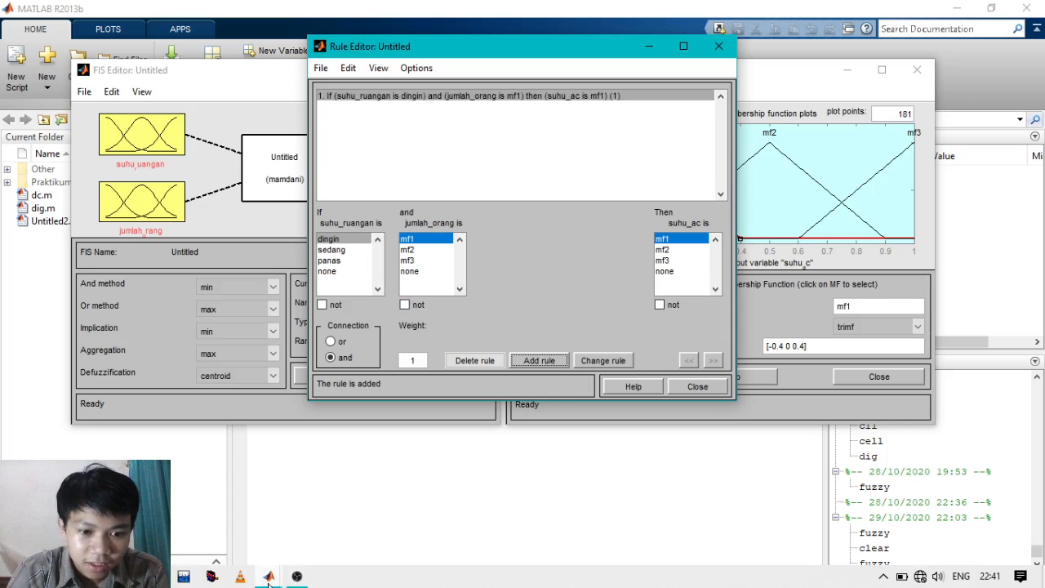
mouse_move(269, 576)
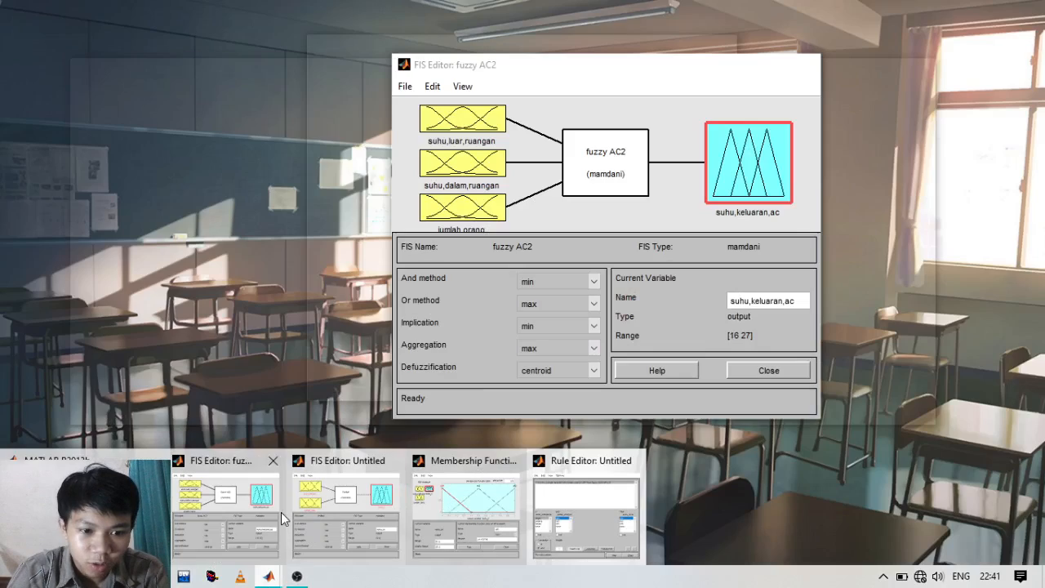
left_click(253, 513)
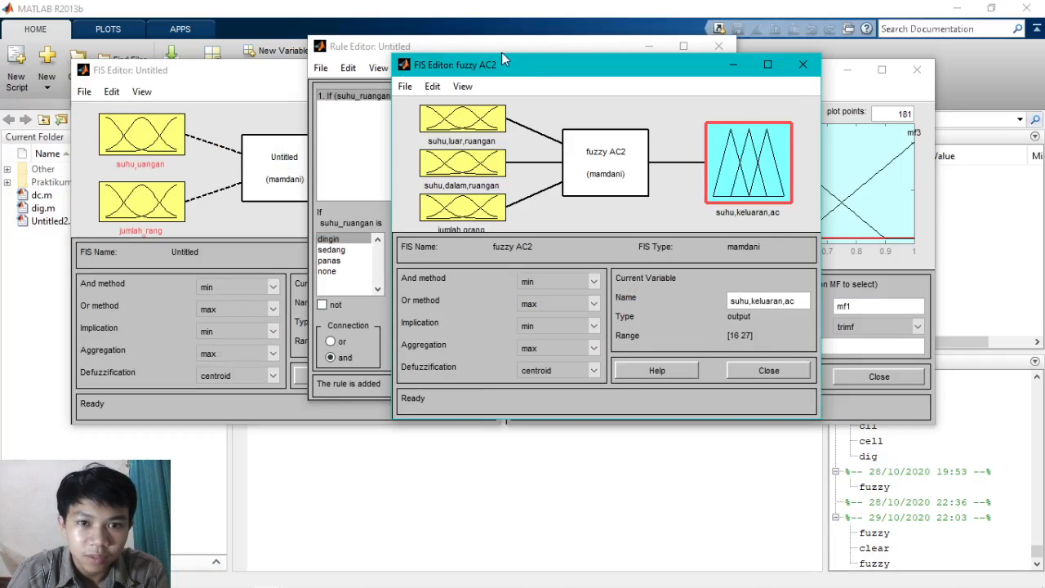
left_click_drag(506, 61, 235, 55)
left_click(650, 47)
left_click(851, 72)
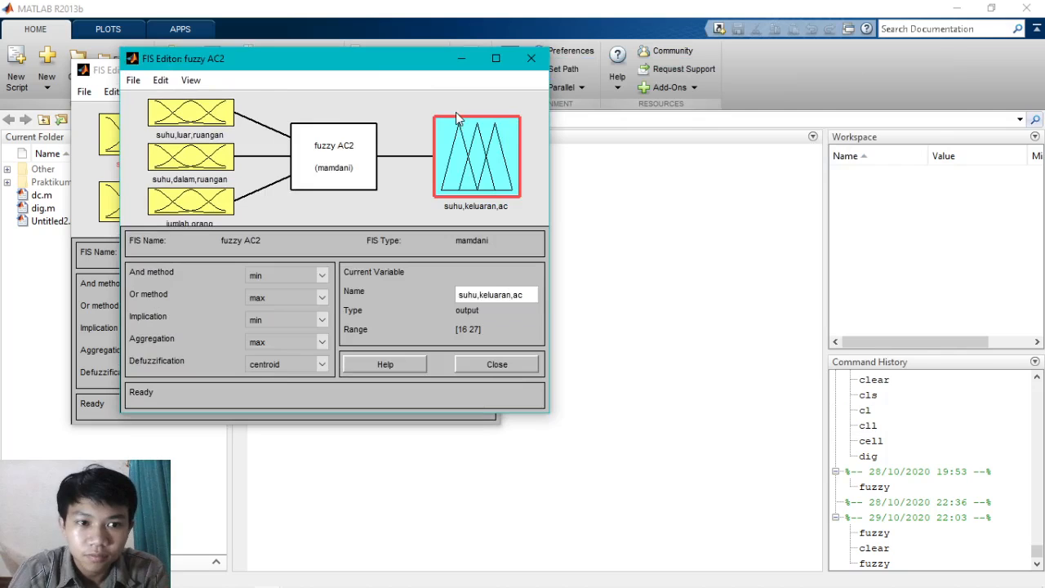
left_click_drag(383, 60, 343, 82)
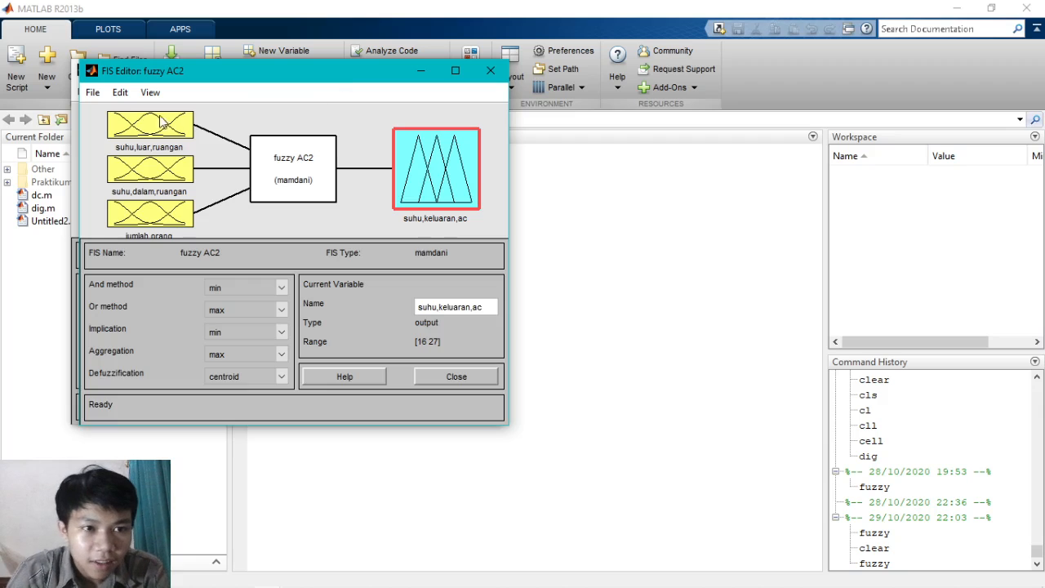
- Open the Membership Function Editor for fuzzy AC2 and place it beside its FIS Editor
left_click(119, 94)
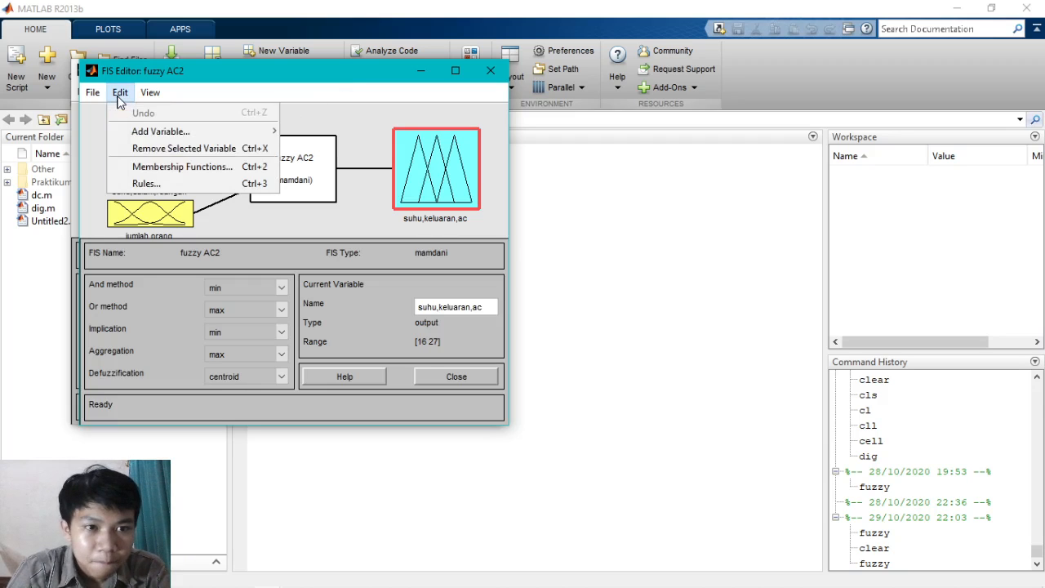
left_click(194, 168)
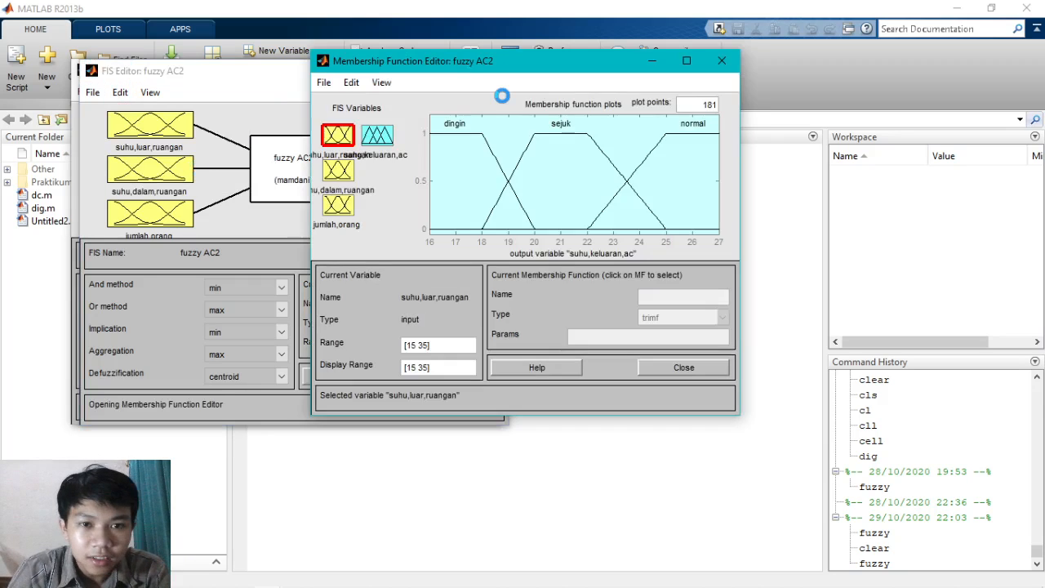
left_click_drag(525, 70, 708, 78)
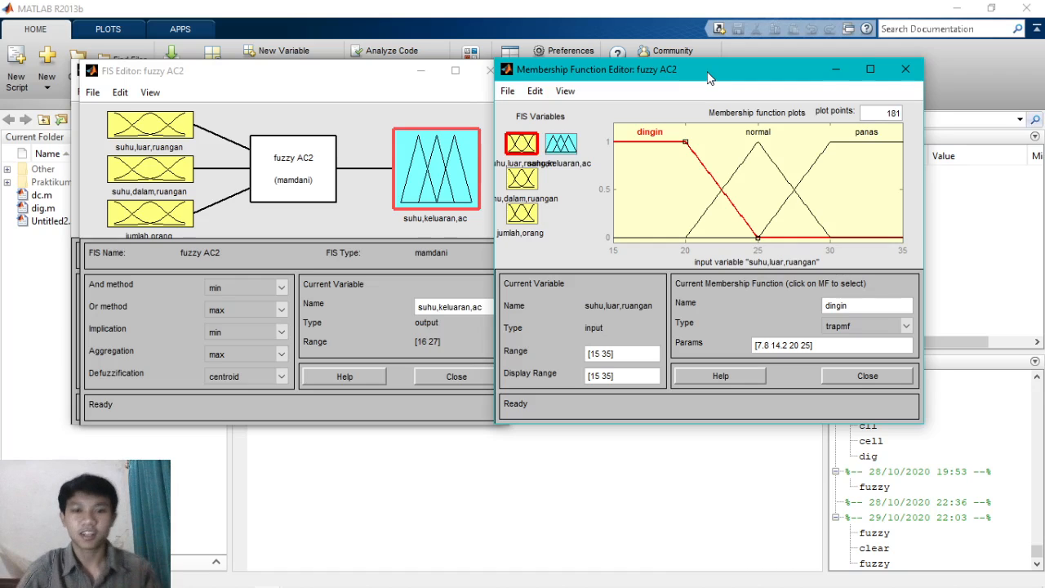
left_click_drag(708, 73, 736, 78)
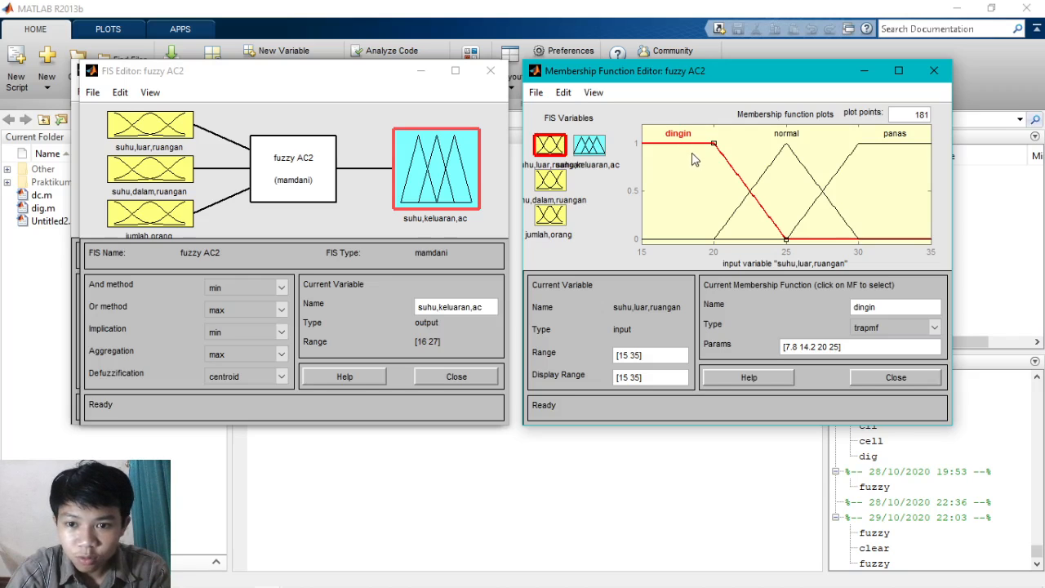
- Examine the membership functions of suhu,luar,ruangan, suhu,dalam,ruangan, jumlah,orang and the output suhu,keluaran,ac
left_click(694, 202)
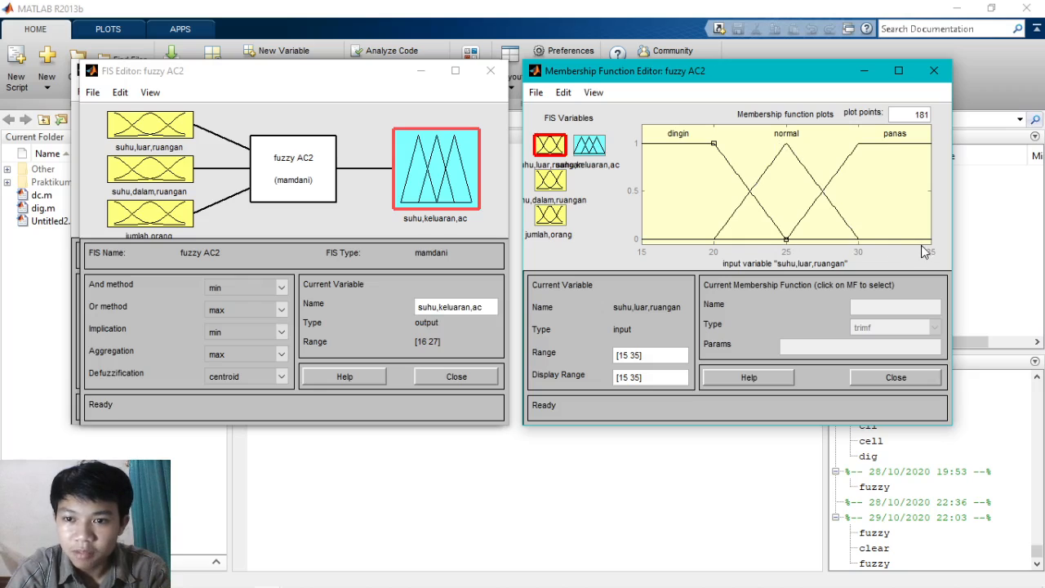
left_click(553, 183)
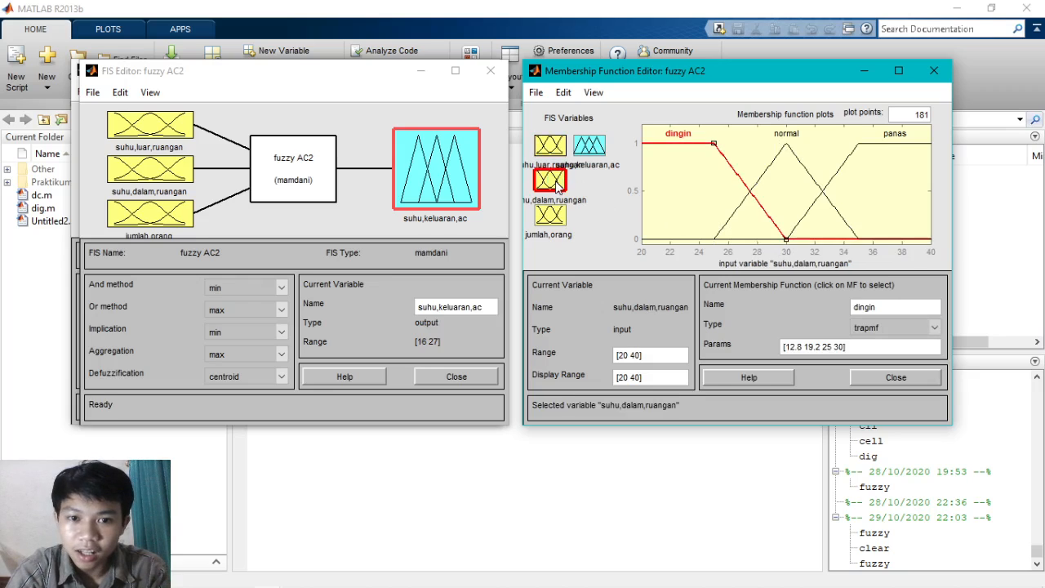
left_click(677, 204)
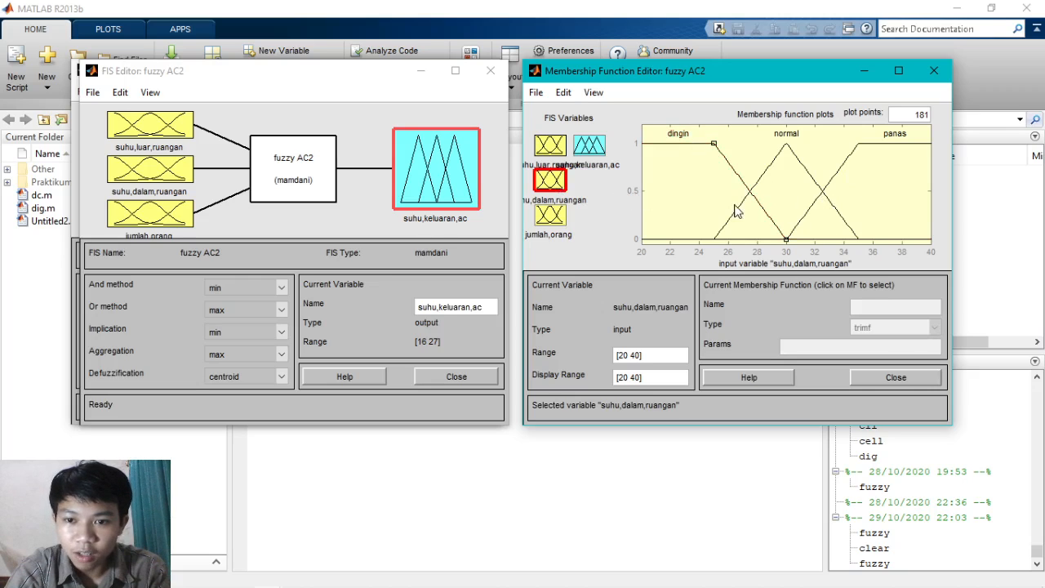
left_click(549, 222)
left_click(690, 195)
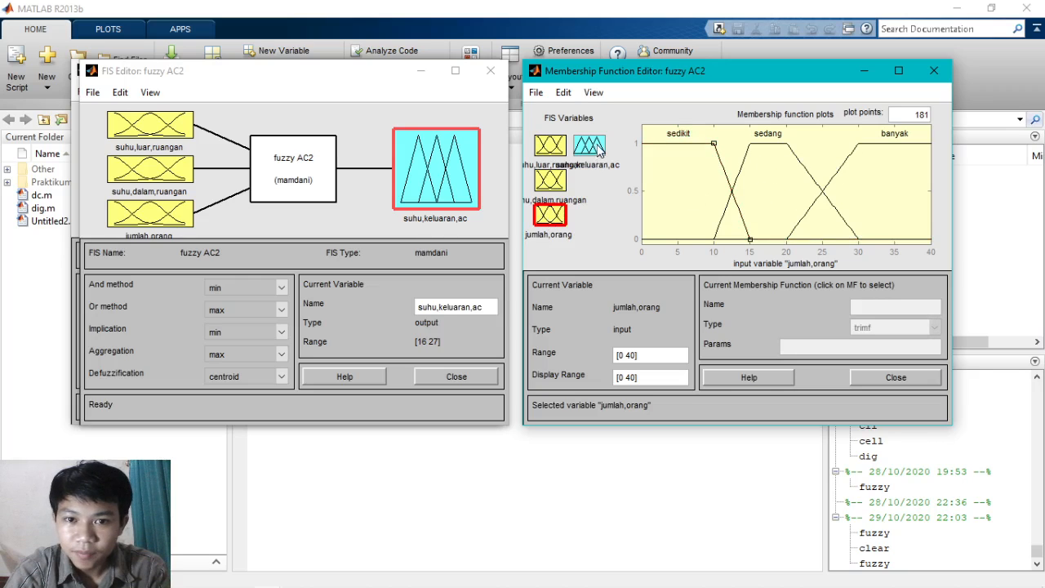
left_click(590, 147)
left_click(788, 196)
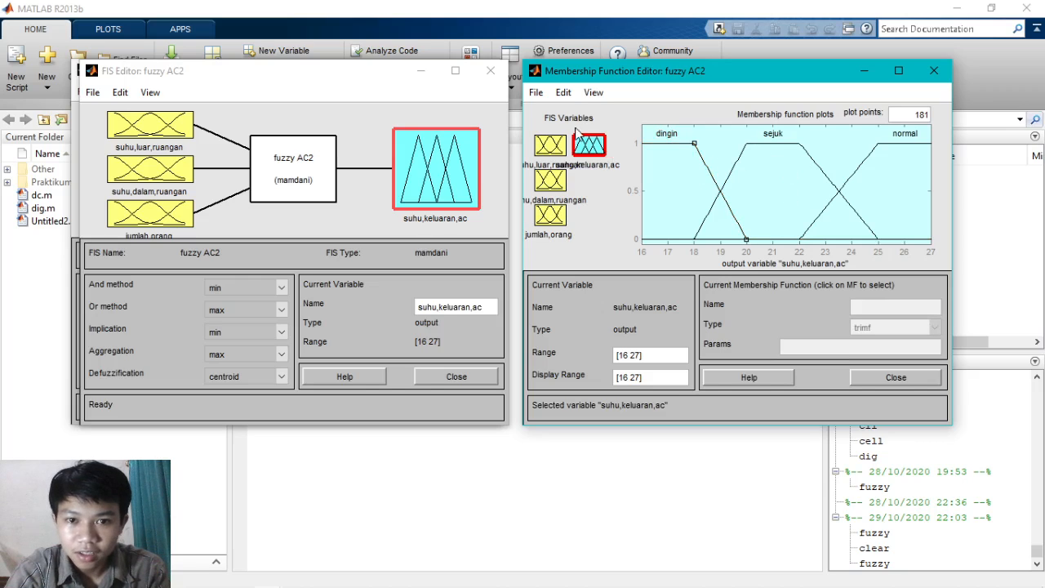
- Open the Rule Editor for fuzzy AC2 and review its rule list from the first rule
left_click(569, 95)
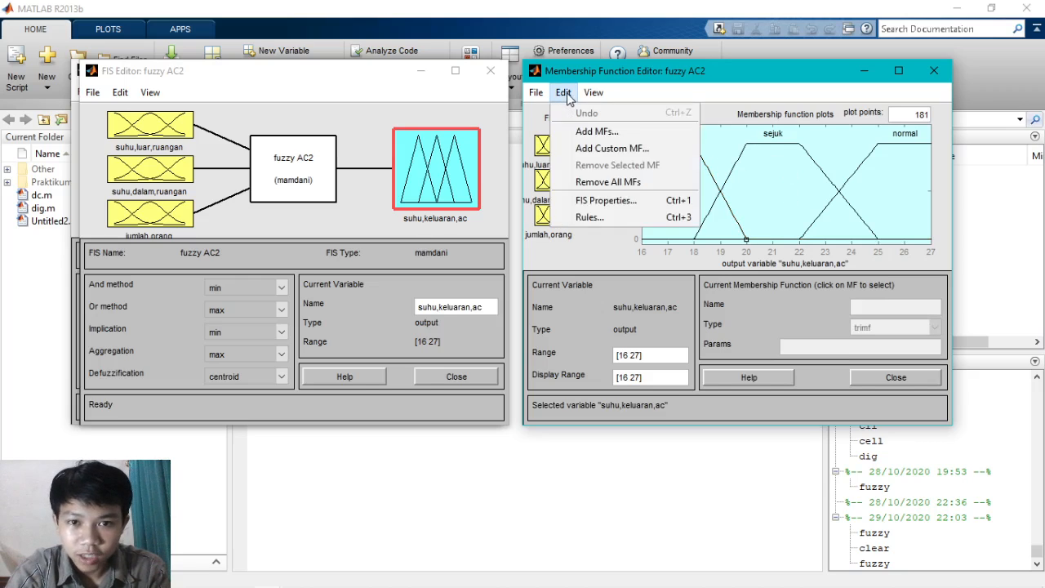
left_click(612, 217)
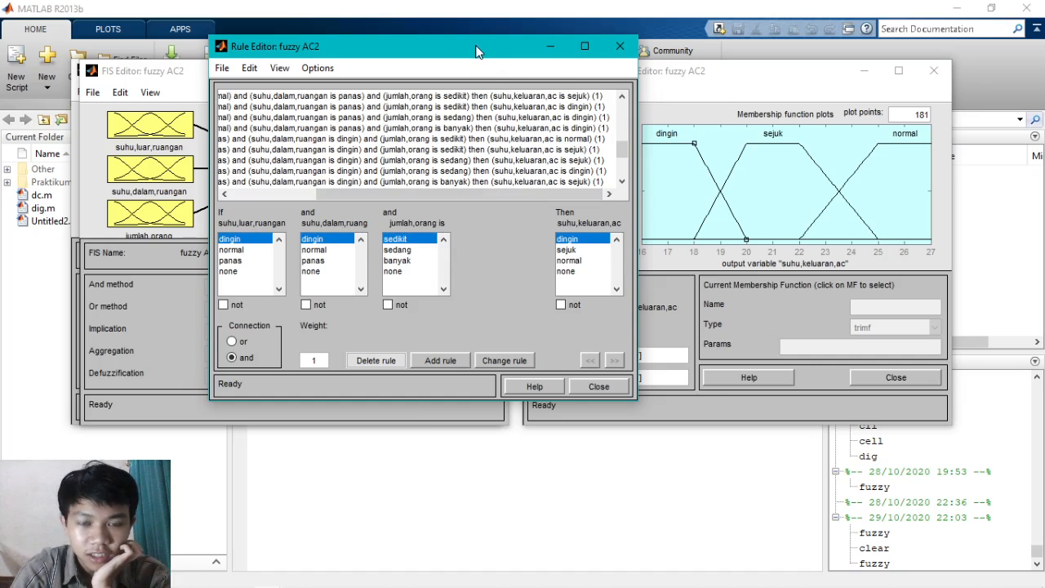
left_click_drag(477, 52, 593, 47)
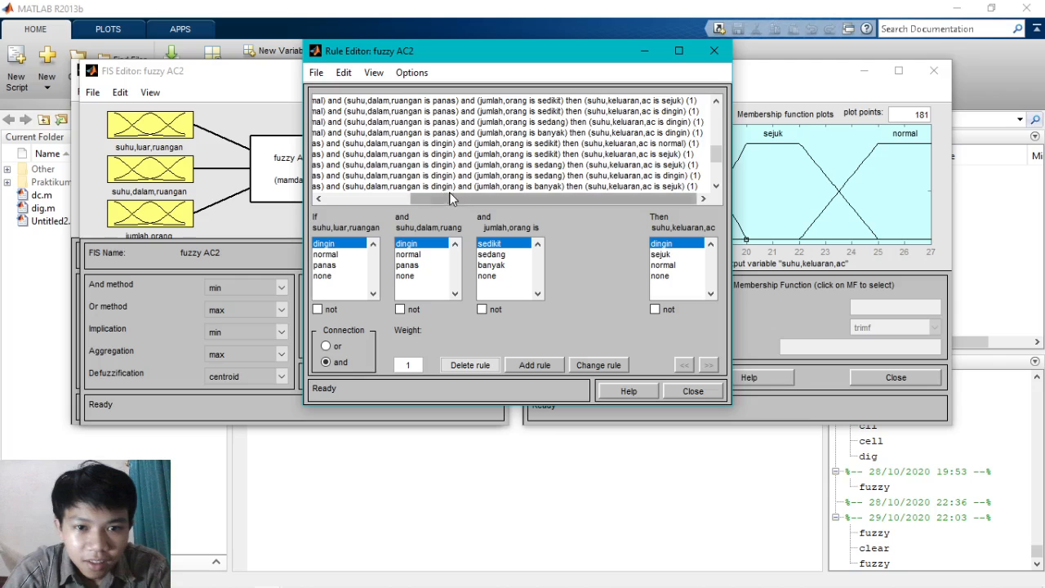
left_click_drag(453, 196, 351, 202)
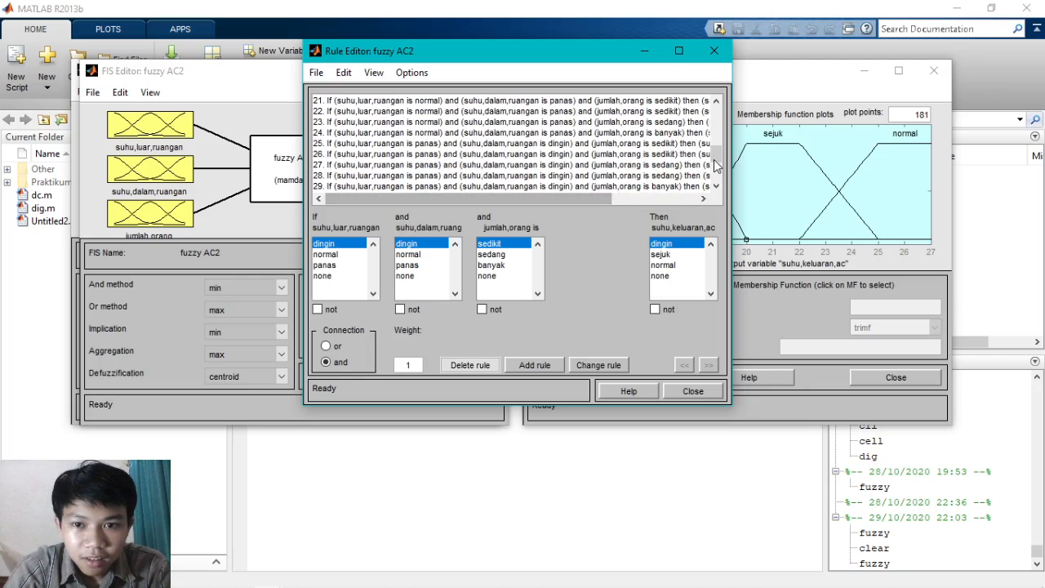
left_click_drag(717, 156, 719, 118)
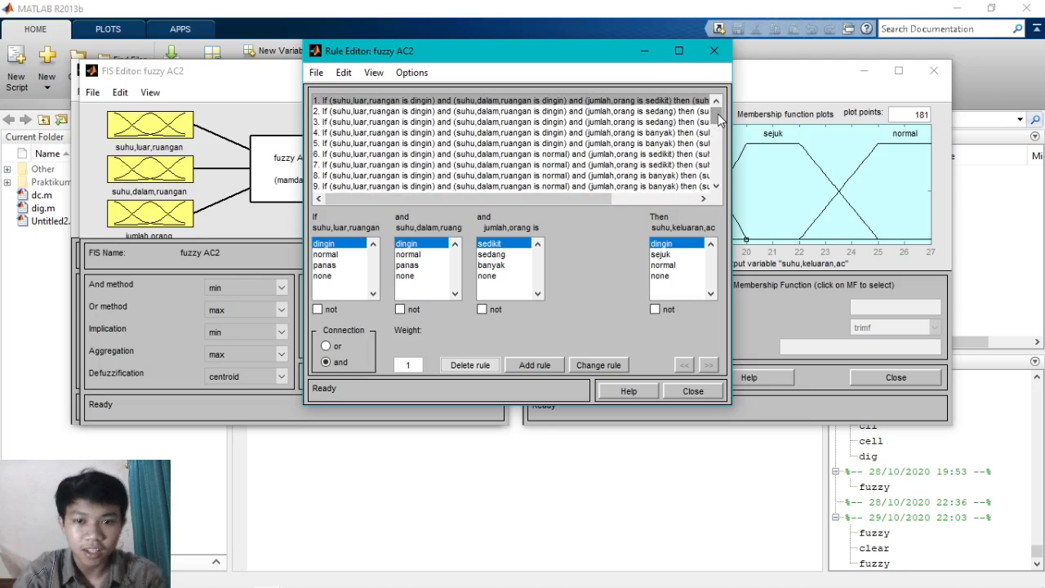
mouse_move(583, 197)
left_mouse_down()
mouse_move(673, 197)
mouse_move(569, 206)
left_mouse_up()
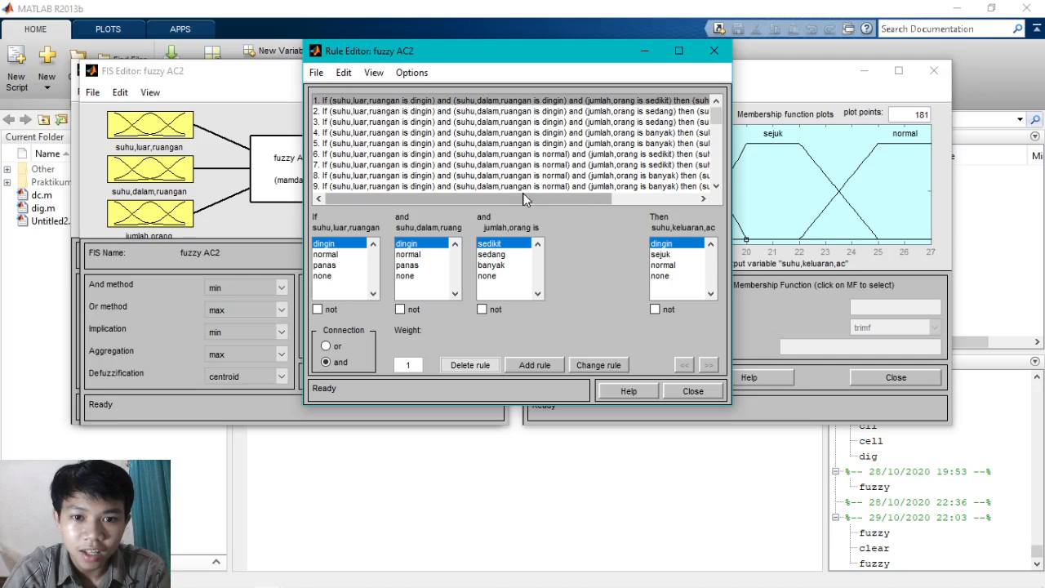
- Examine the full conditions and suhu,keluaran,ac outcomes of the fuzzy AC2 rules, from rule 1 through rule 27
left_click_drag(531, 196, 632, 192)
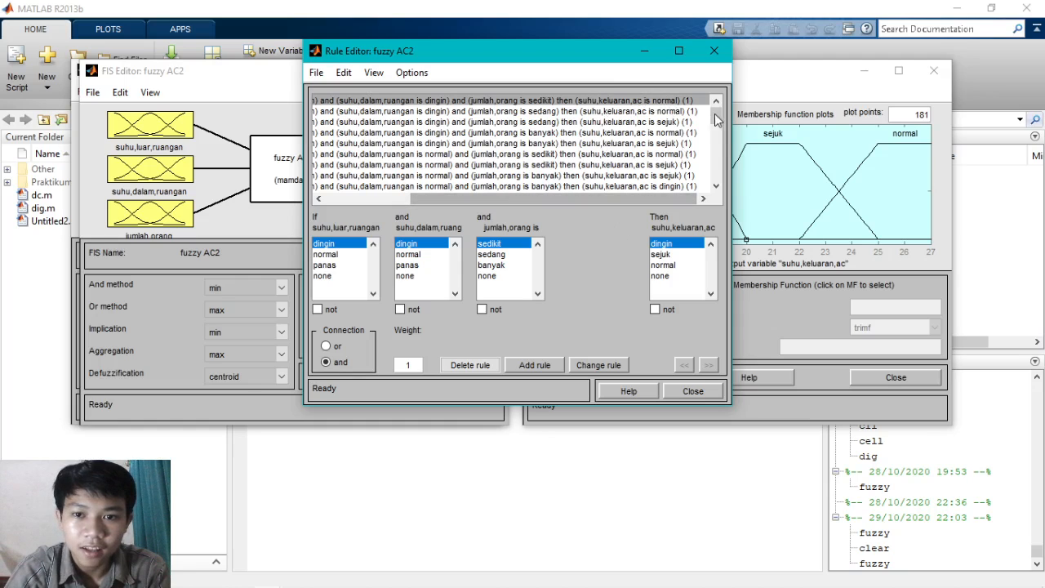
scroll(698, 180, "down", 3)
left_click_drag(650, 200, 423, 181)
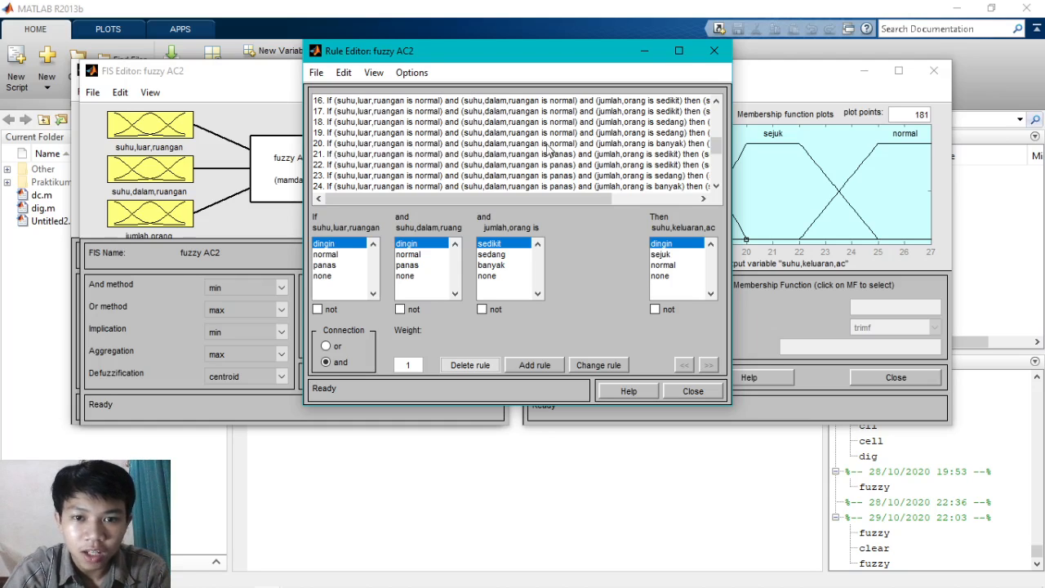
left_click_drag(566, 198, 634, 198)
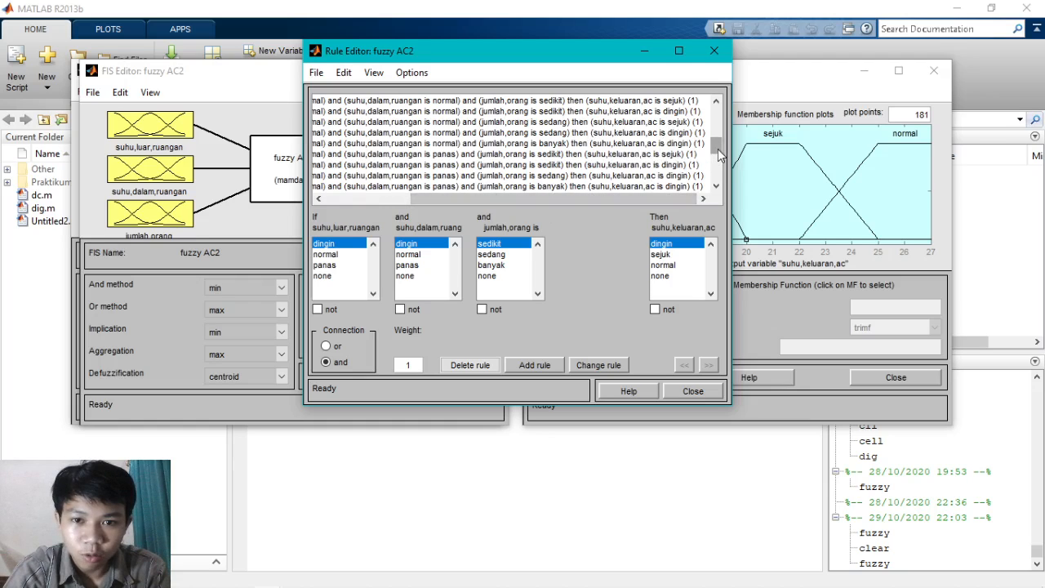
left_click_drag(719, 155, 719, 161)
left_click_drag(655, 198, 545, 208)
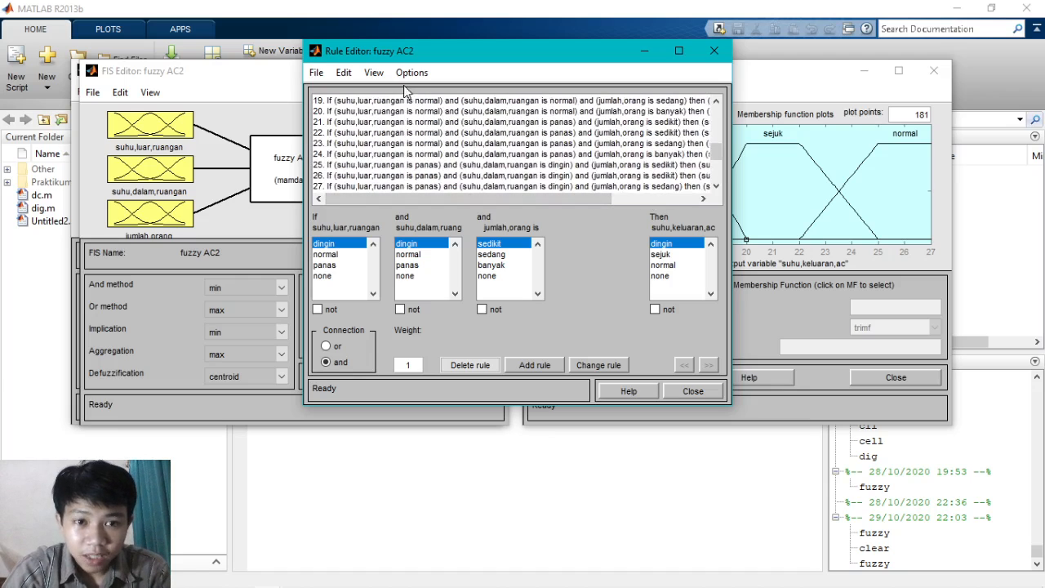
- Open the Rule Viewer for fuzzy AC2 and shift its window slightly over the Rule Editor
left_click(373, 72)
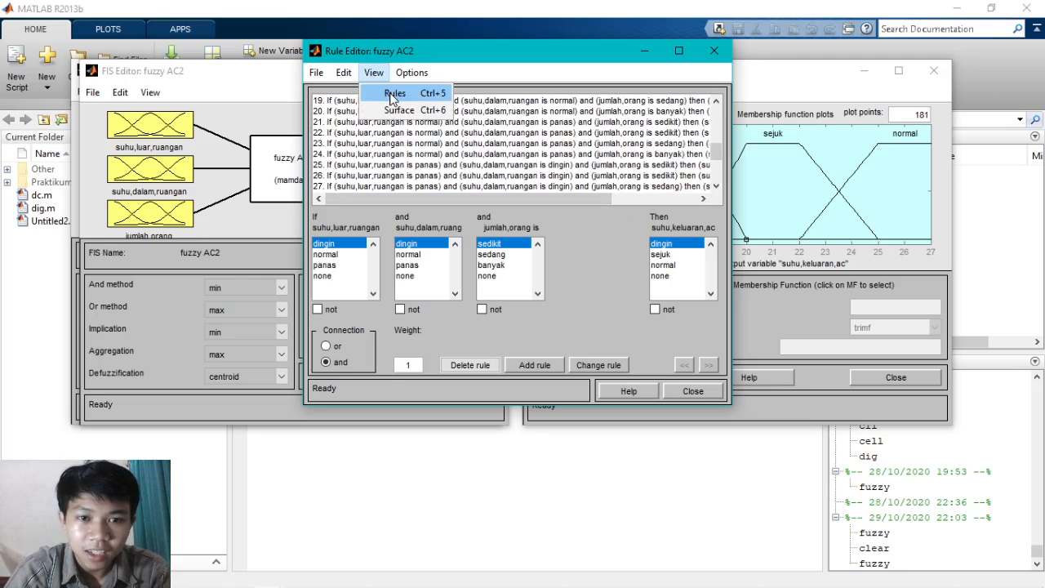
left_click(394, 94)
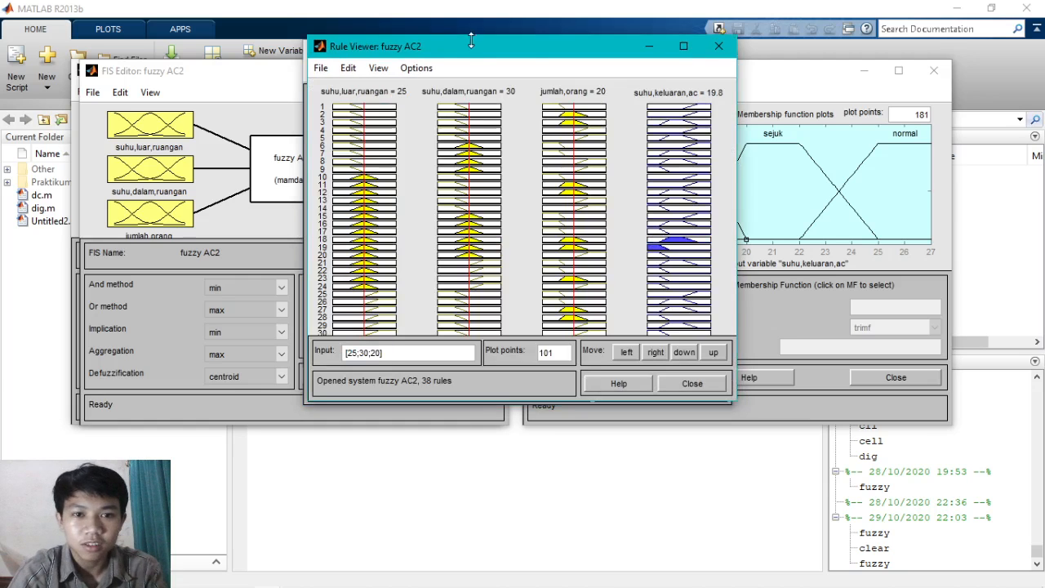
left_click_drag(470, 46, 477, 55)
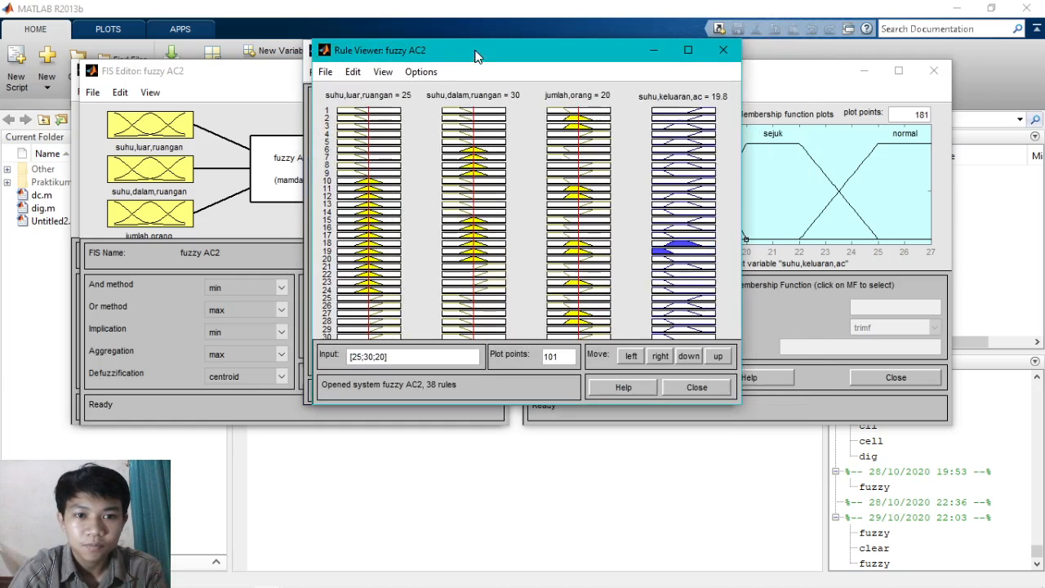
left_click(381, 74)
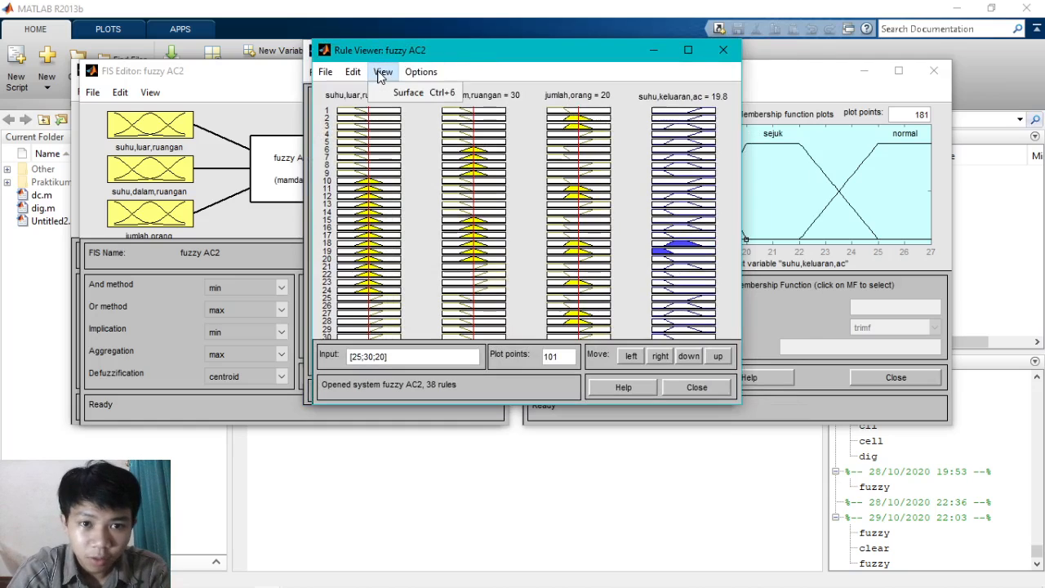
left_click(420, 53)
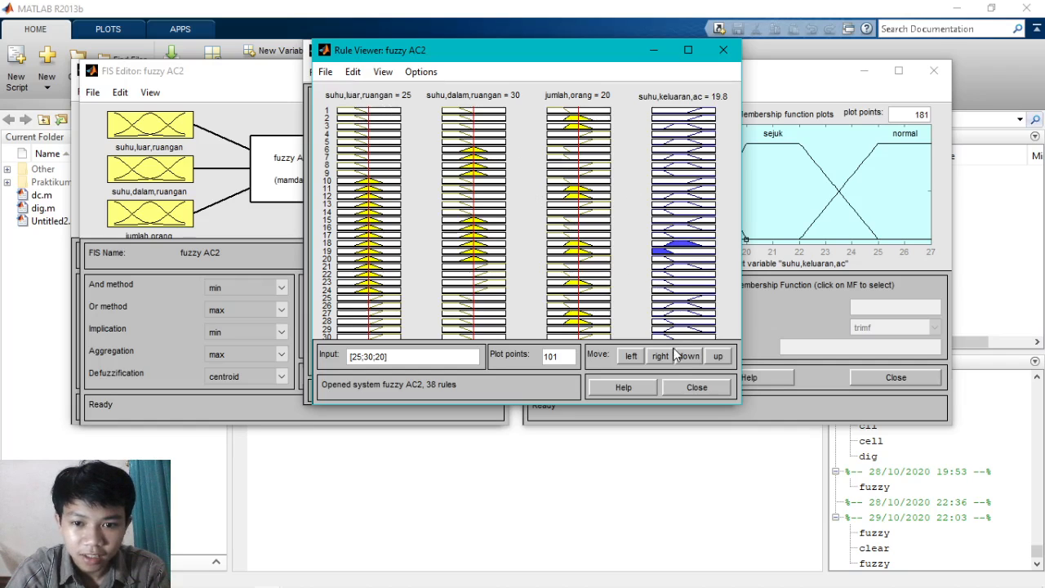
- Look through the rule plots in the Rule Viewer down to rule 36 and return to rule 1
left_click(716, 359)
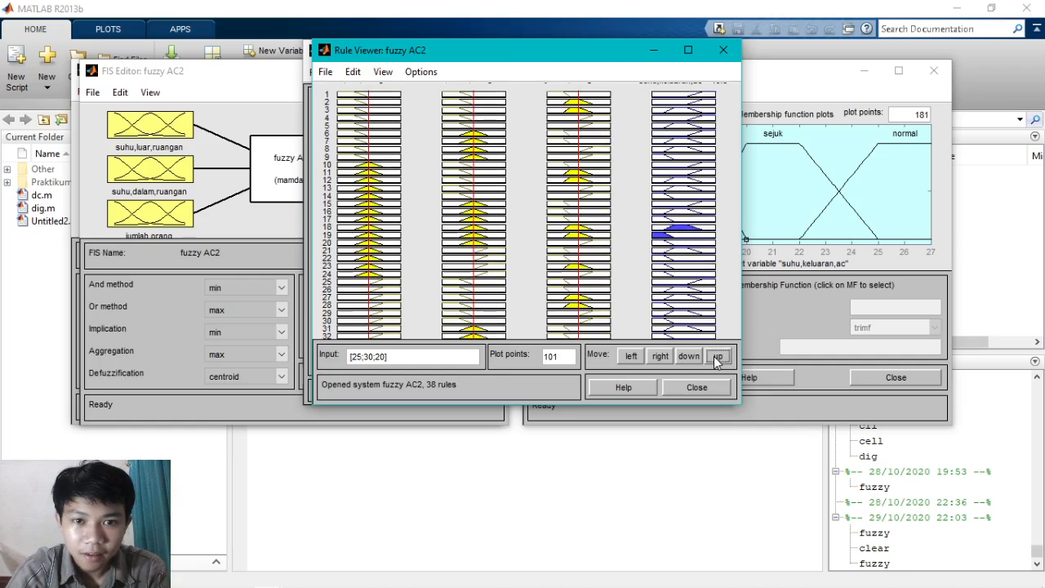
left_click(687, 359)
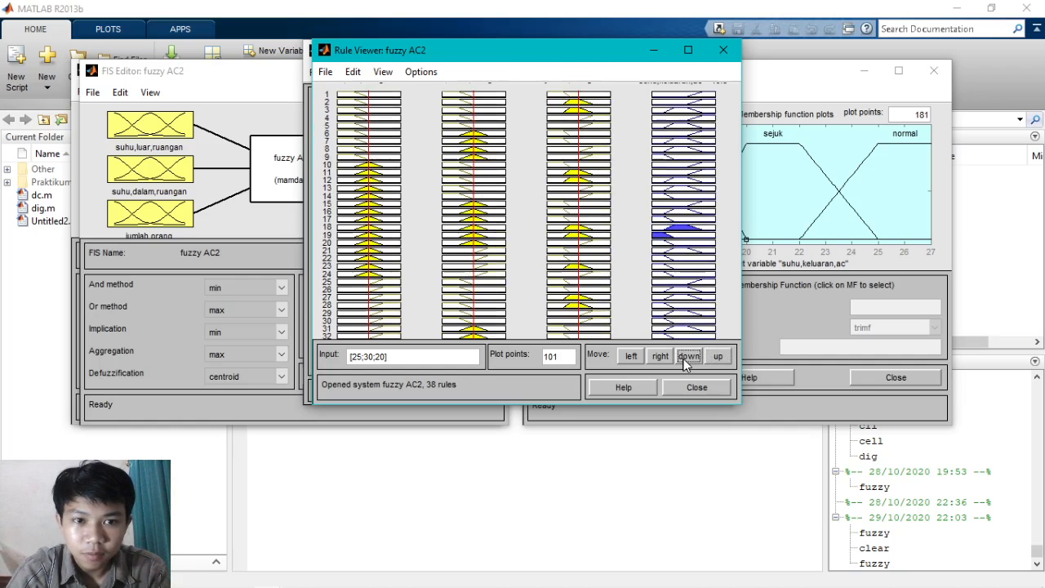
left_click(717, 364)
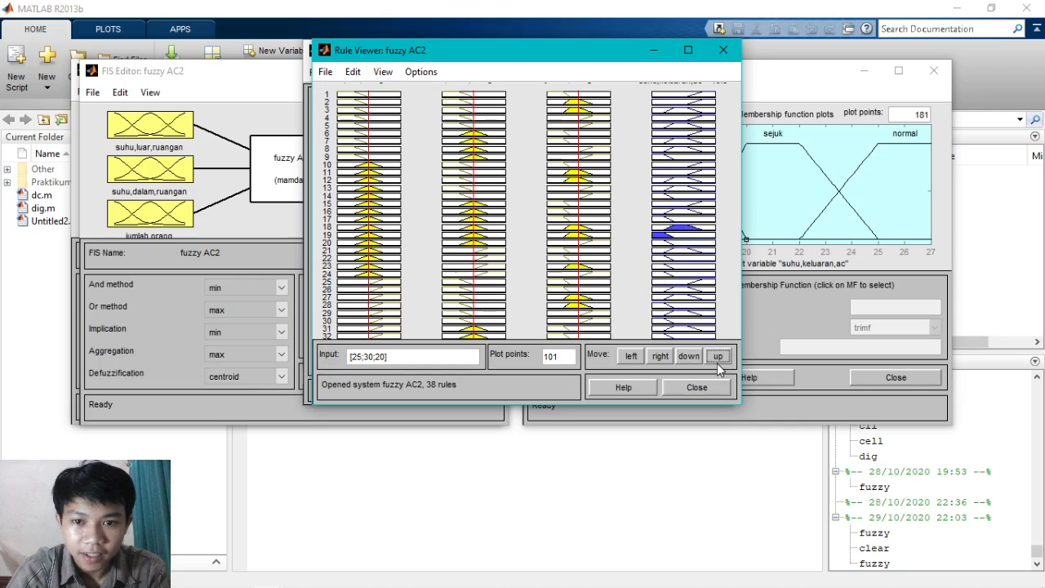
left_click(718, 364)
left_click(718, 364)
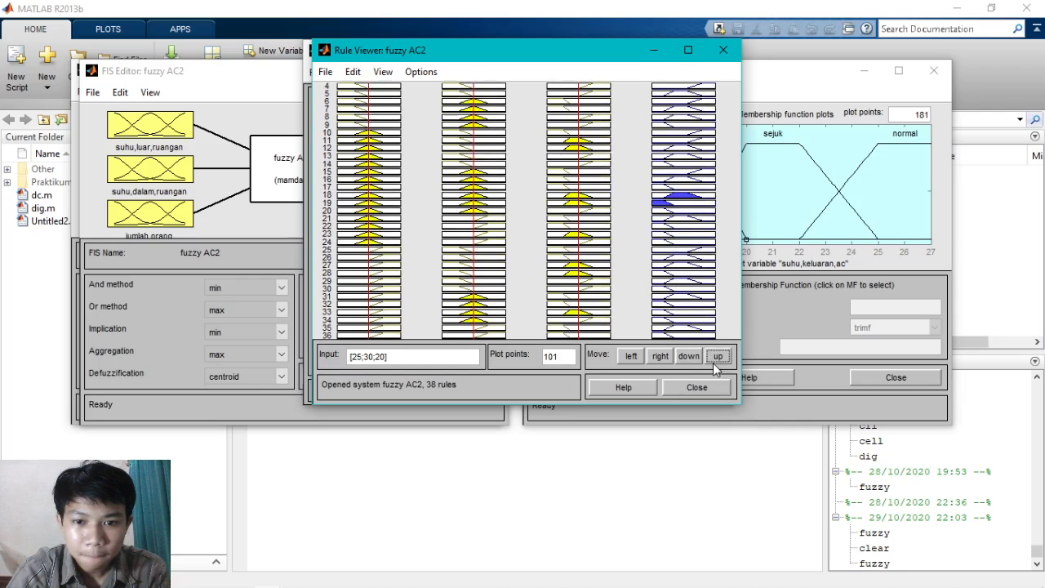
left_click(696, 363)
left_click(696, 363)
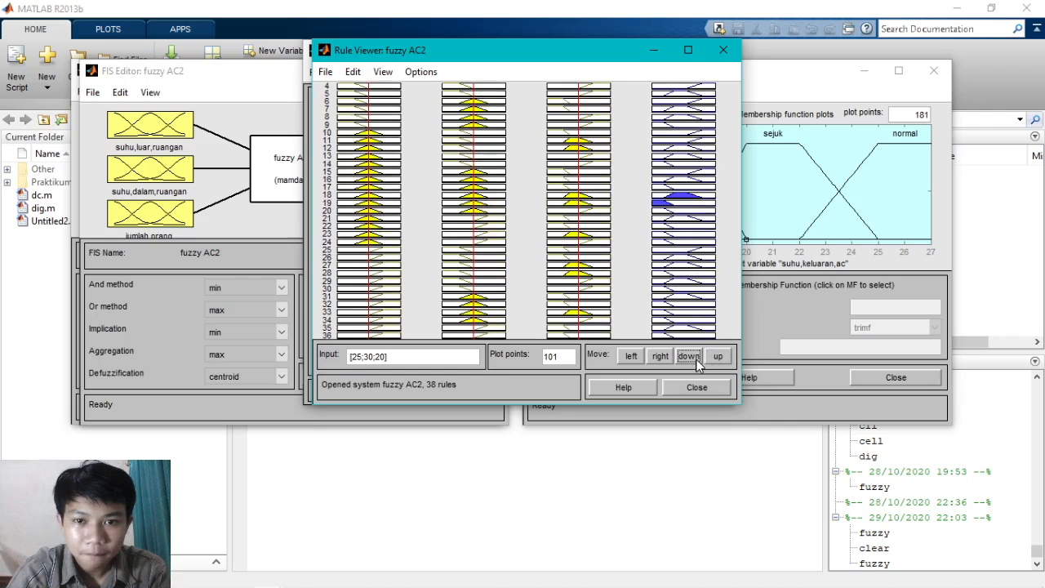
left_click(696, 362)
left_click(695, 362)
left_click(696, 363)
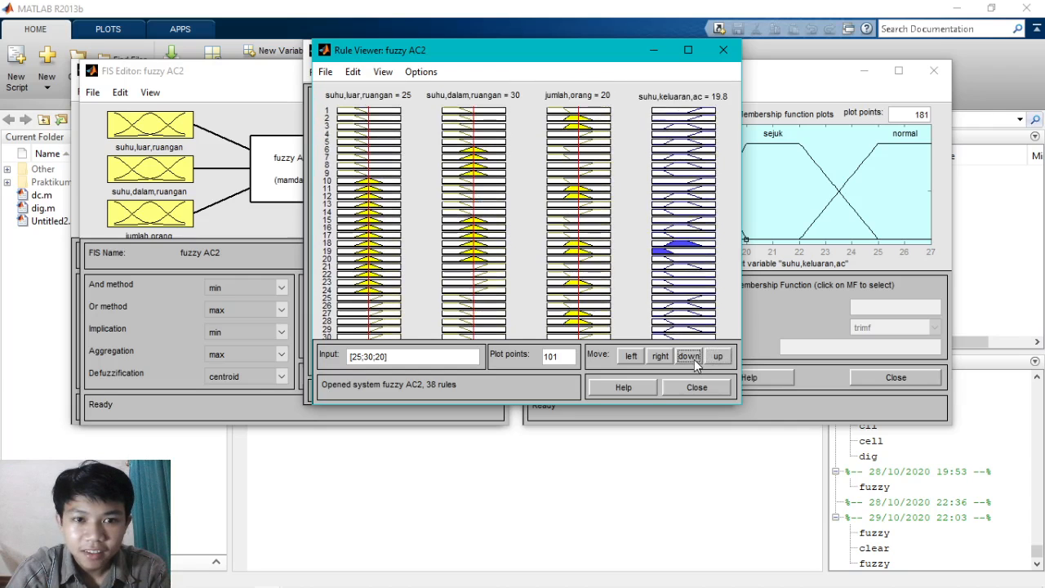
- Try suhu,luar,ruangan at about 21.4 and 28.1 in the Rule Viewer, and evaluate the rules with the input vector [28 30 36]
left_click(358, 142)
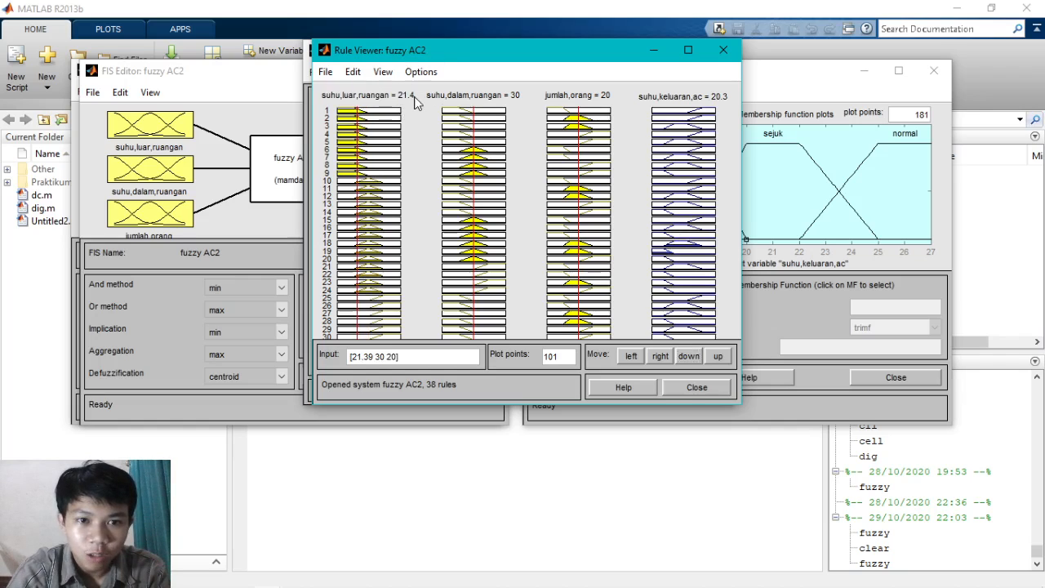
left_click(379, 169)
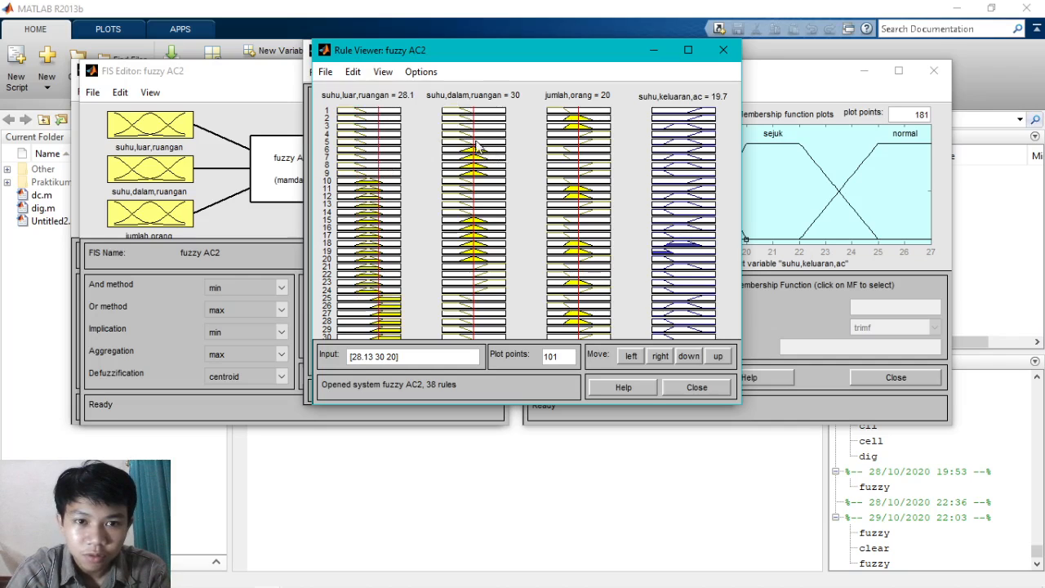
double_click(365, 357)
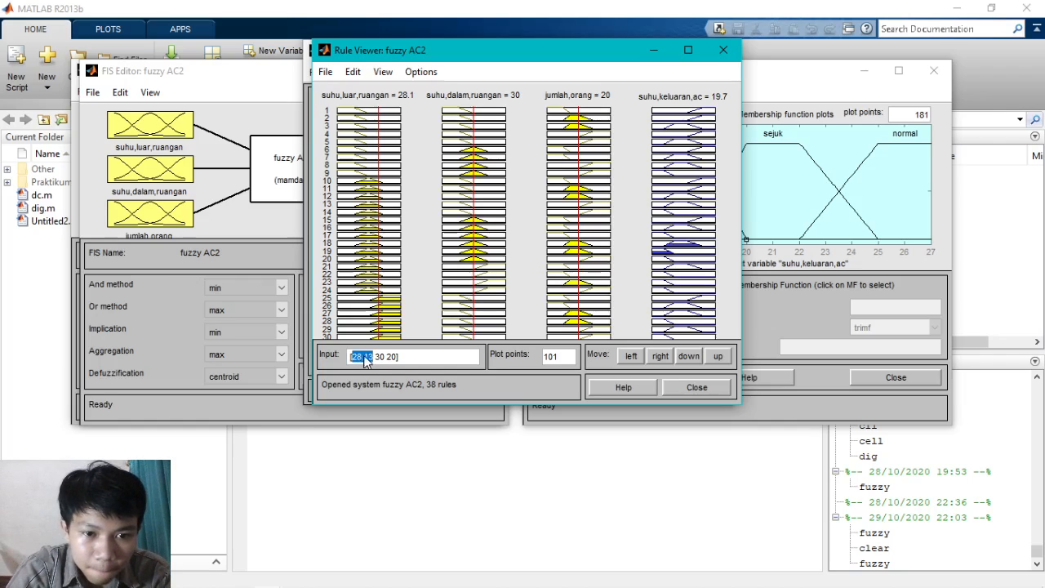
type("[28")
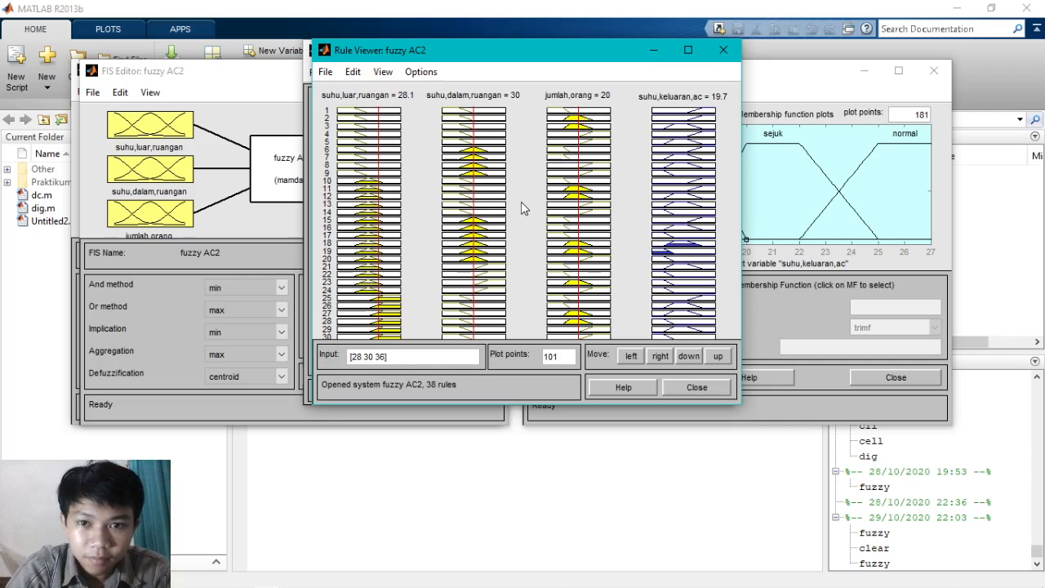
key("Return")
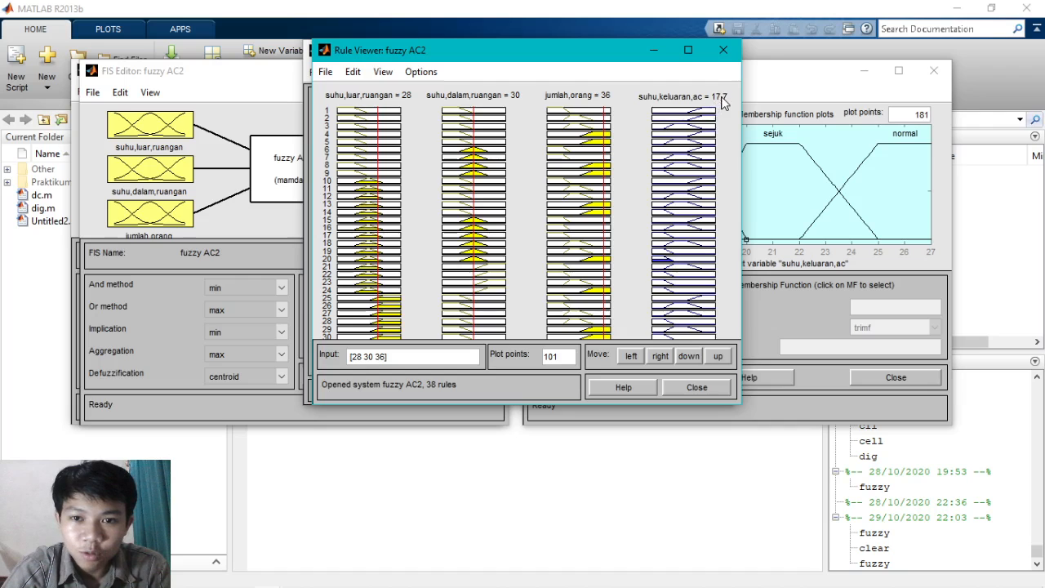
- Reposition the Rule Viewer window slightly and open the Surface Viewer for fuzzy AC2
mouse_move(560, 56)
left_mouse_down()
mouse_move(586, 61)
mouse_move(552, 56)
left_mouse_up()
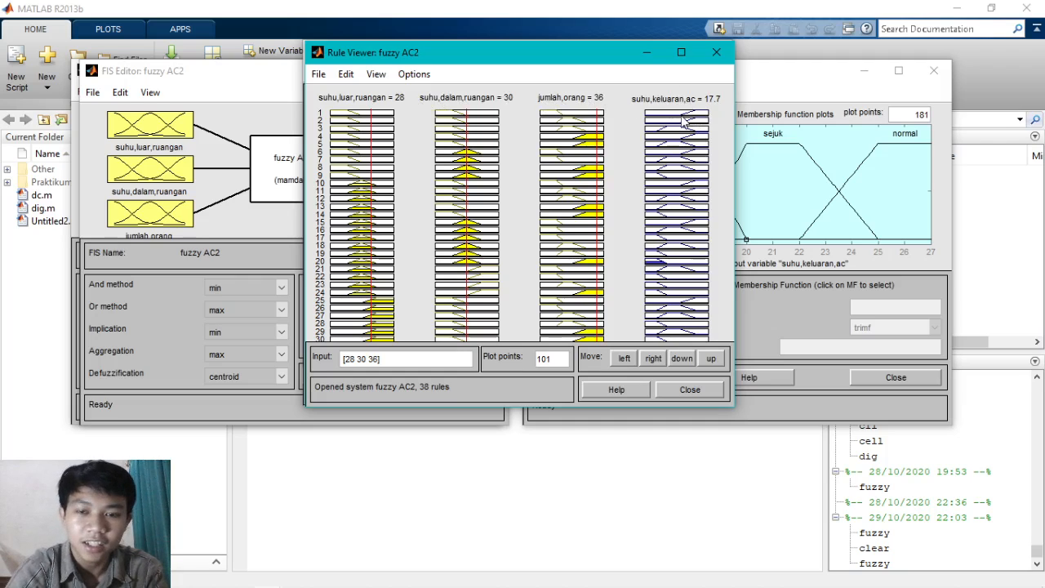
left_click(376, 74)
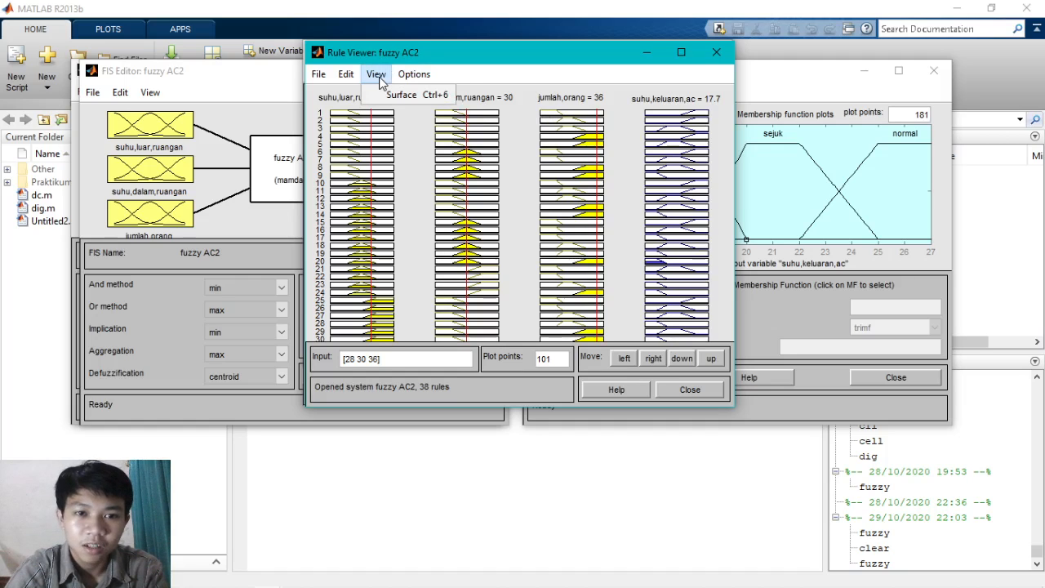
left_click(392, 96)
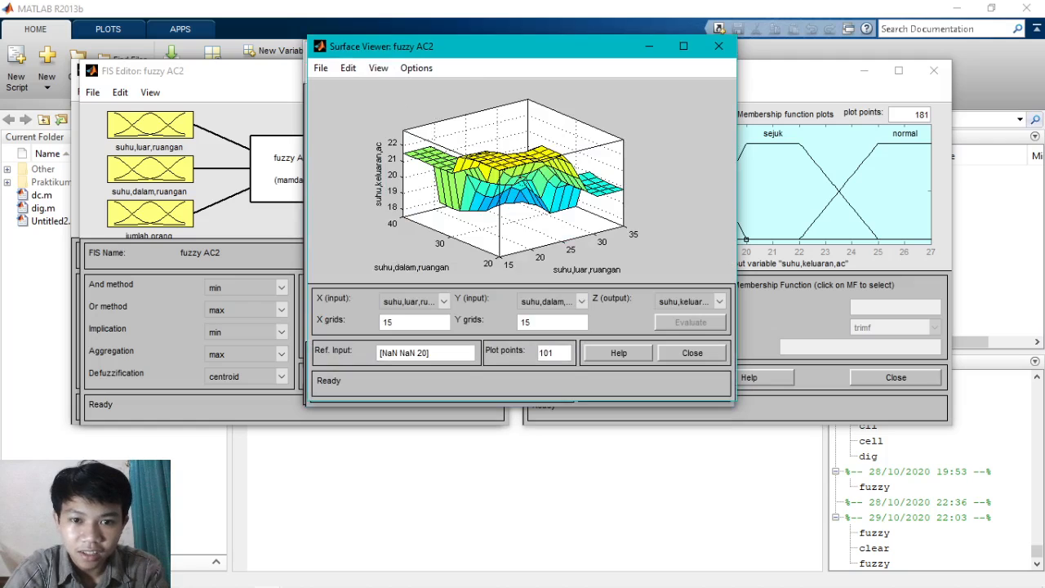
- Examine the suhu,keluaran,ac surface over suhu,luar,ruangan and suhu,dalam,ruangan from several angles
left_click_drag(537, 192, 611, 179)
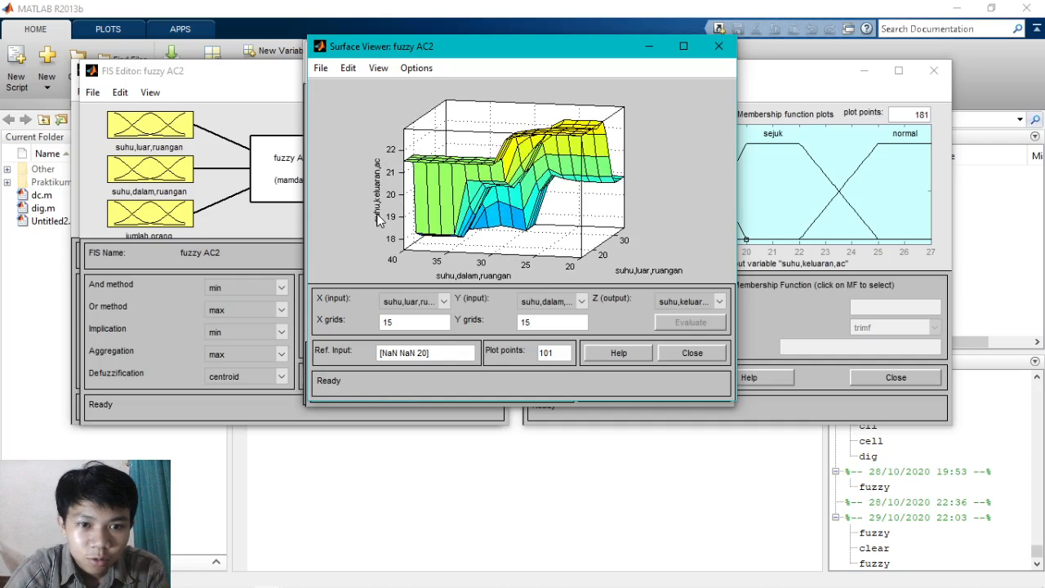
left_click_drag(495, 197, 604, 188)
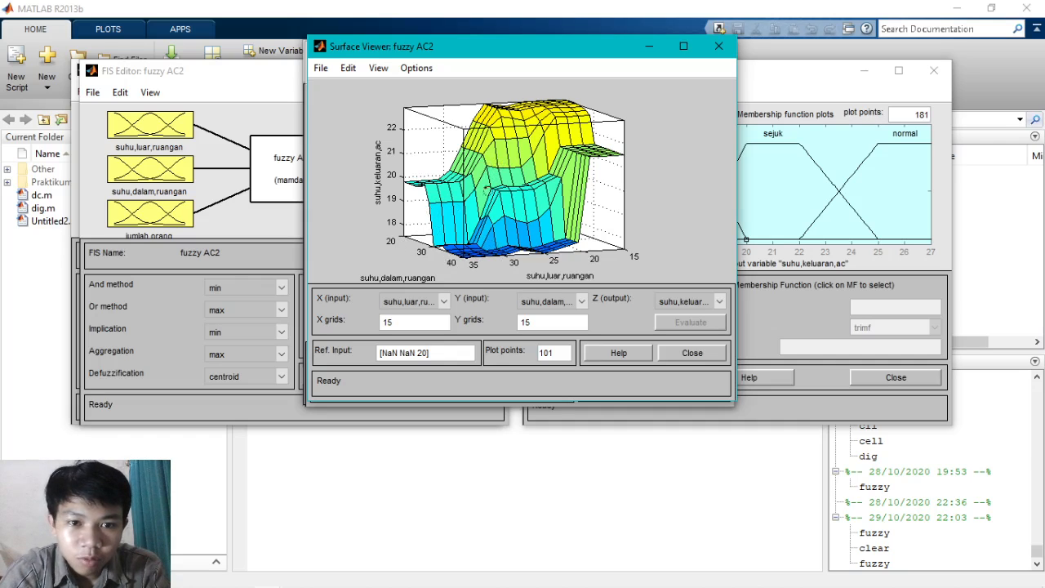
left_click_drag(474, 206, 443, 205)
left_click_drag(563, 209, 575, 164)
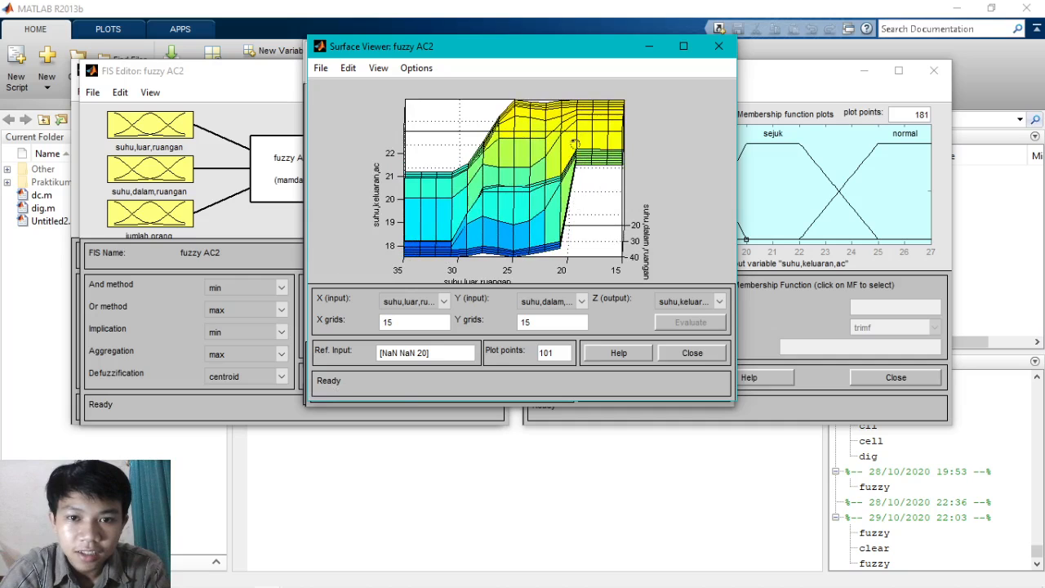
left_click_drag(569, 128, 596, 130)
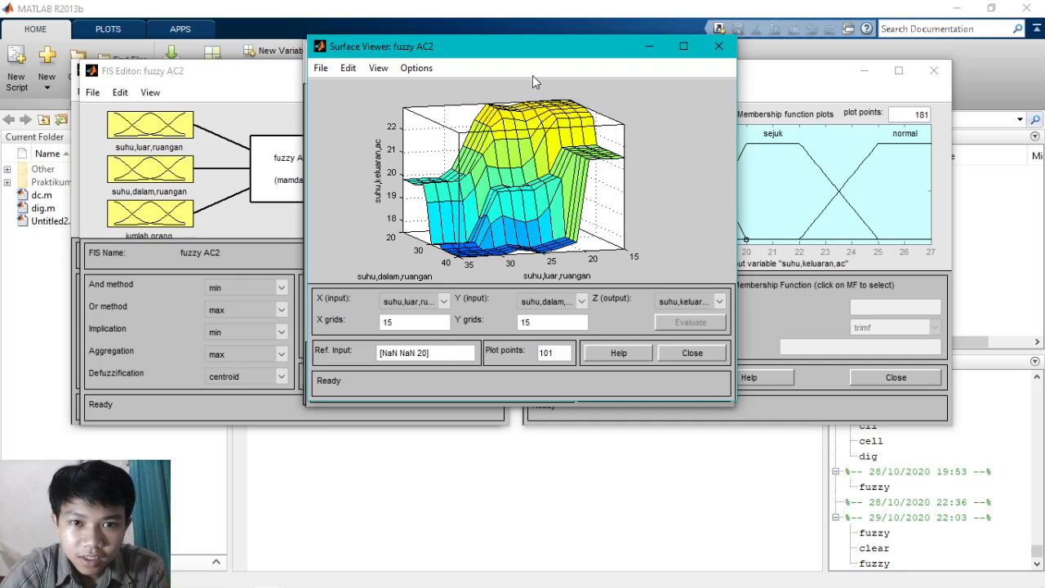
mouse_move(553, 144)
left_mouse_down()
mouse_move(550, 157)
mouse_move(483, 154)
mouse_move(488, 141)
mouse_move(568, 128)
mouse_move(540, 159)
left_mouse_up()
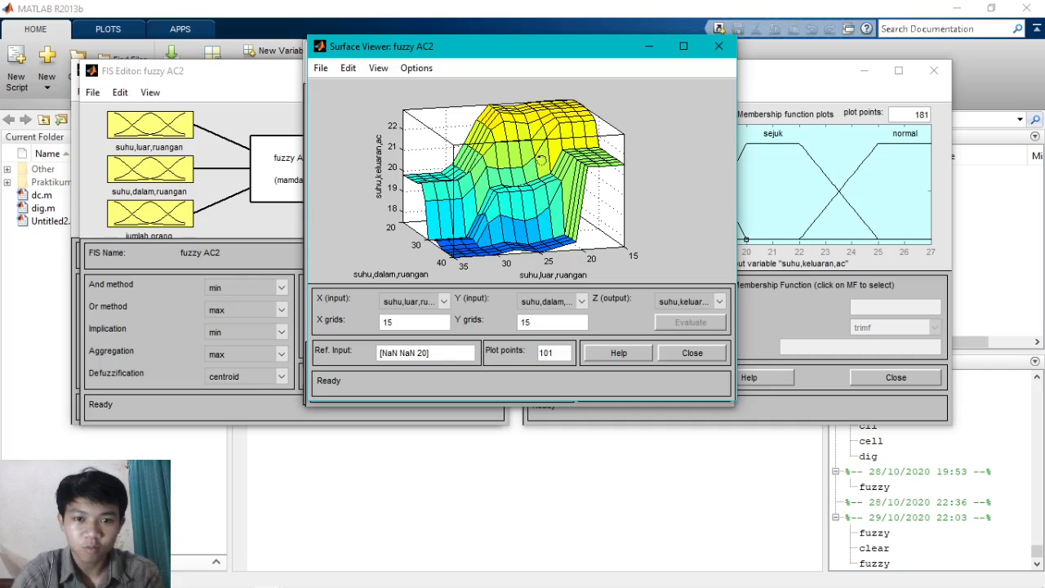
left_click(297, 578)
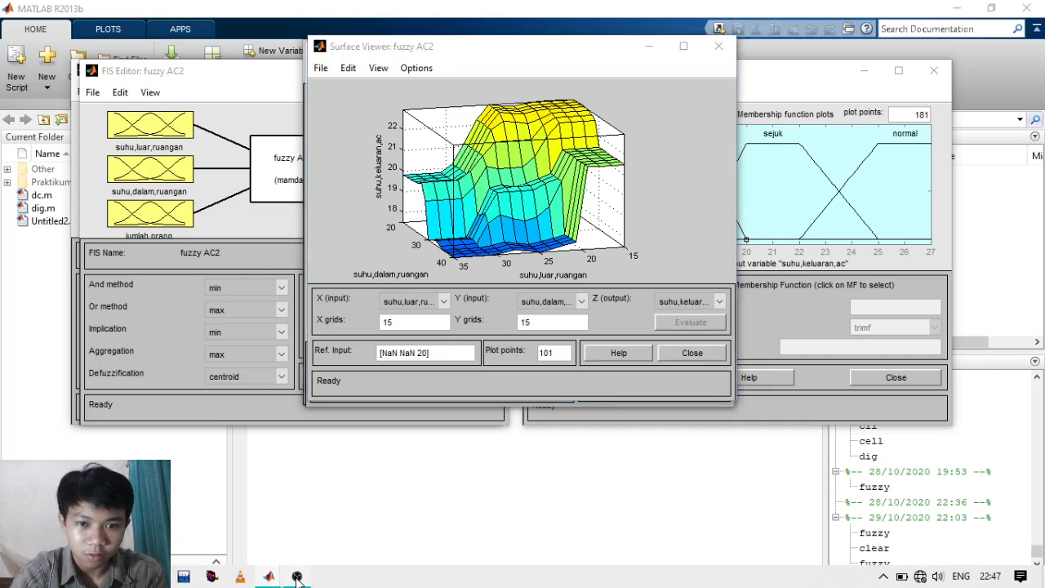